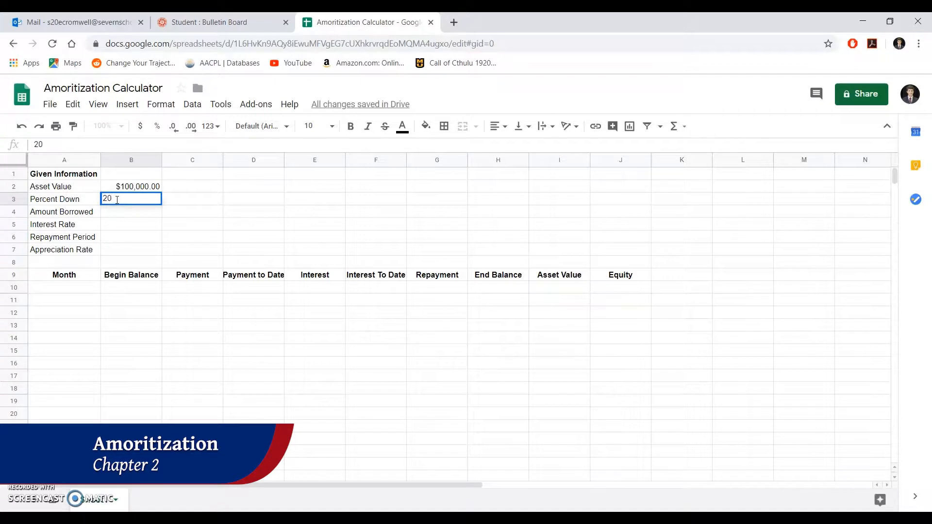
- Format the Percent Down value as a percentage and set it to 20%
left_click(157, 126)
left_click(142, 200)
double_click(142, 199)
key("BackSpace")
key("BackSpace")
- Calculate the Amount Borrowed in B4 with the formula =B2*B3
left_click(139, 211)
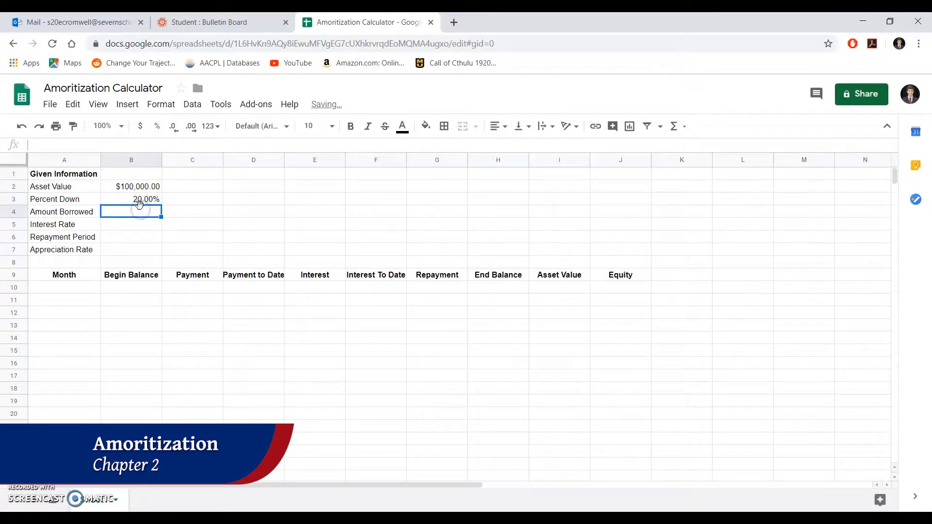
type("=")
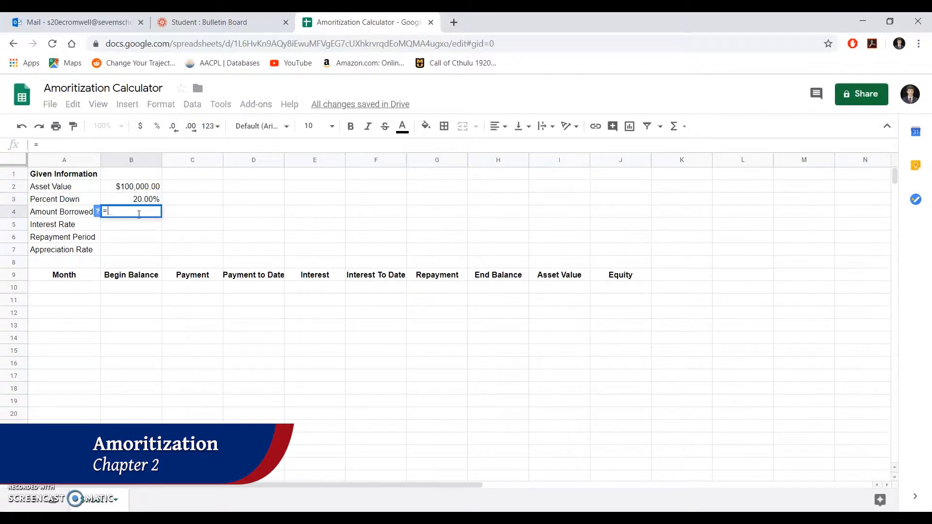
left_click(135, 188)
type("*")
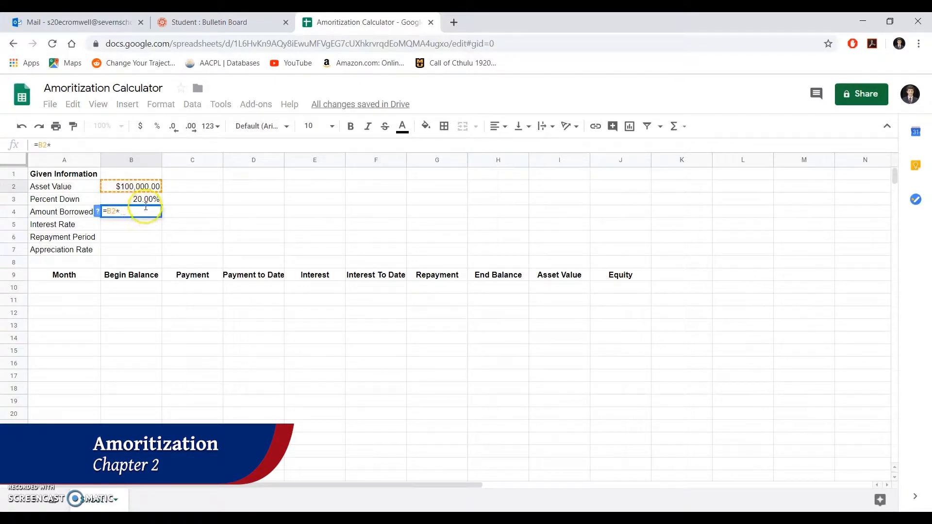
left_click(143, 201)
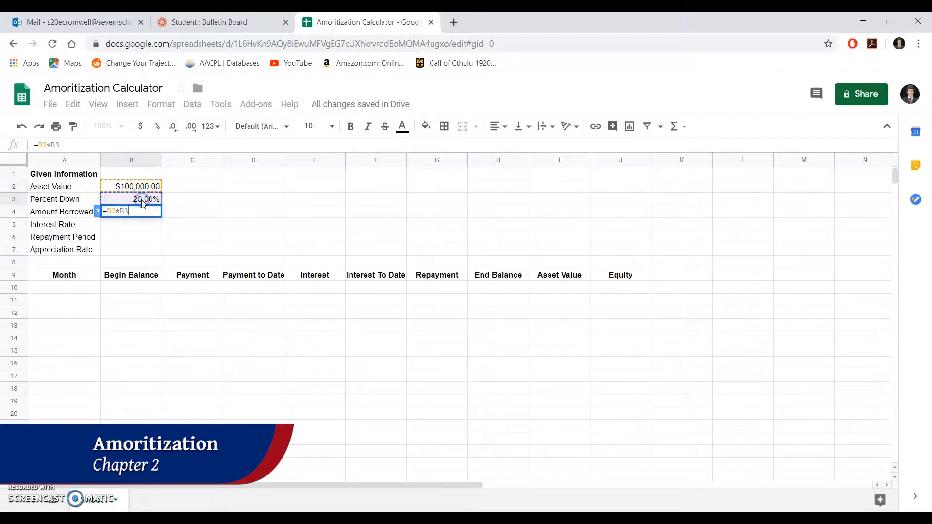
key("Return")
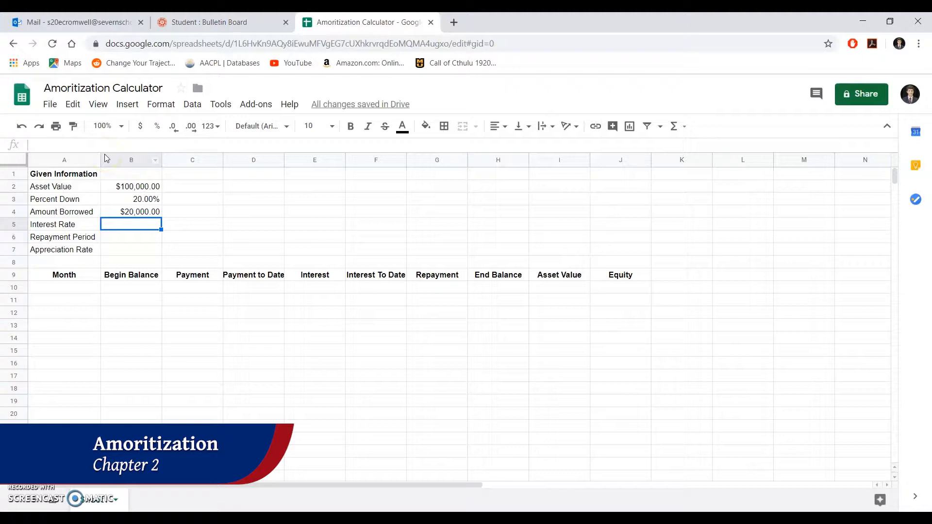
- Correct the Amount Borrowed formula to =B2*(1-B3)
double_click(125, 212)
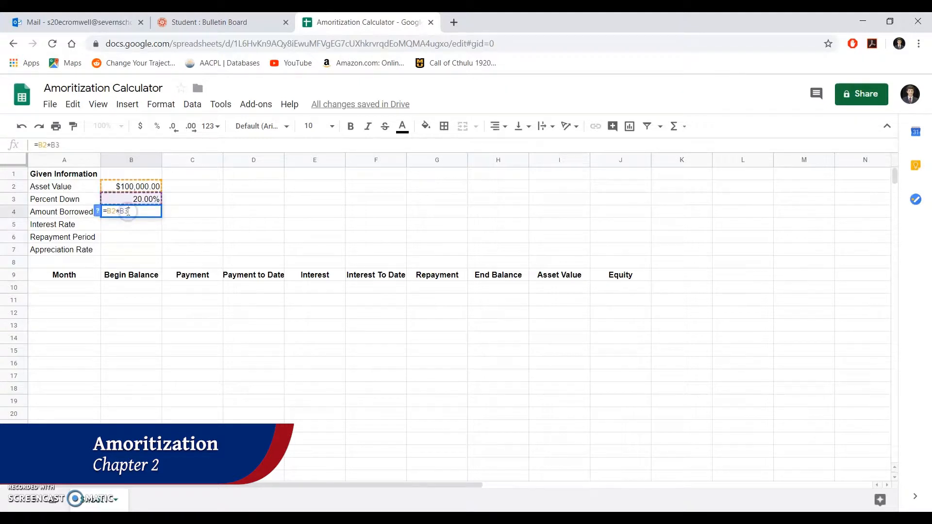
type("(1-")
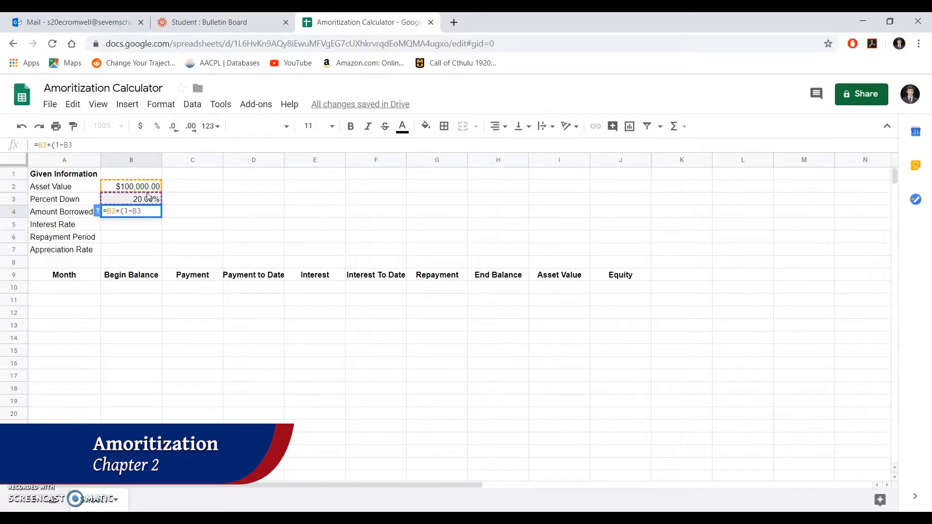
type(")")
left_click(118, 224)
- Set the Interest Rate to 4%, formatted as a percentage, and the Repayment Period to 30
left_click(118, 225)
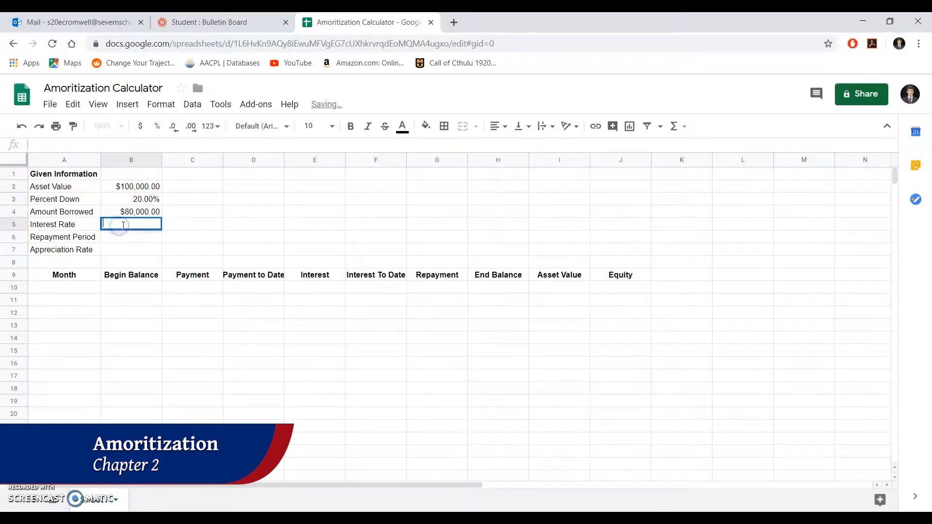
type("=")
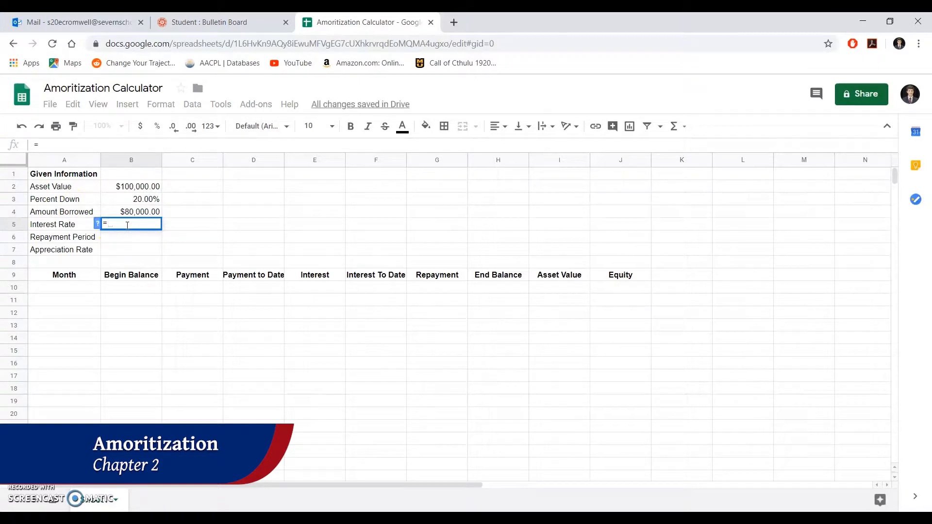
key("BackSpace")
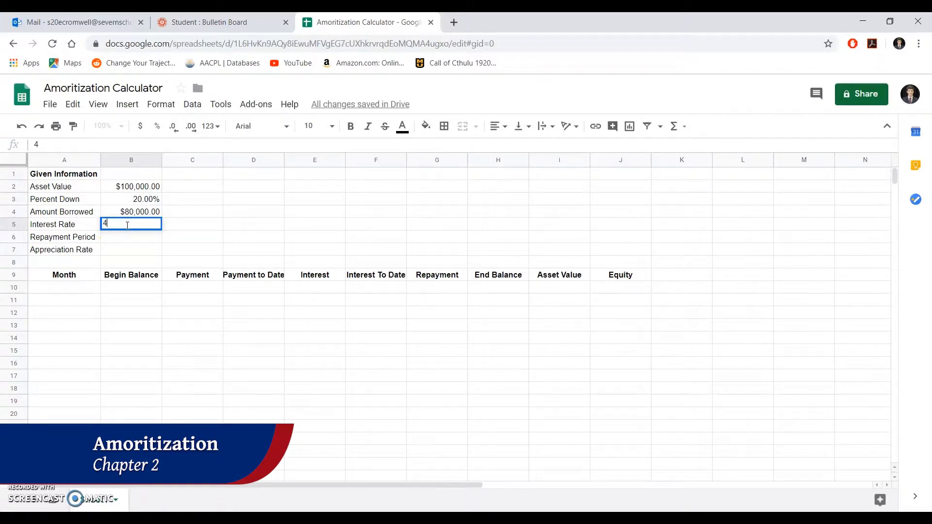
type("4")
left_click(156, 126)
double_click(140, 224)
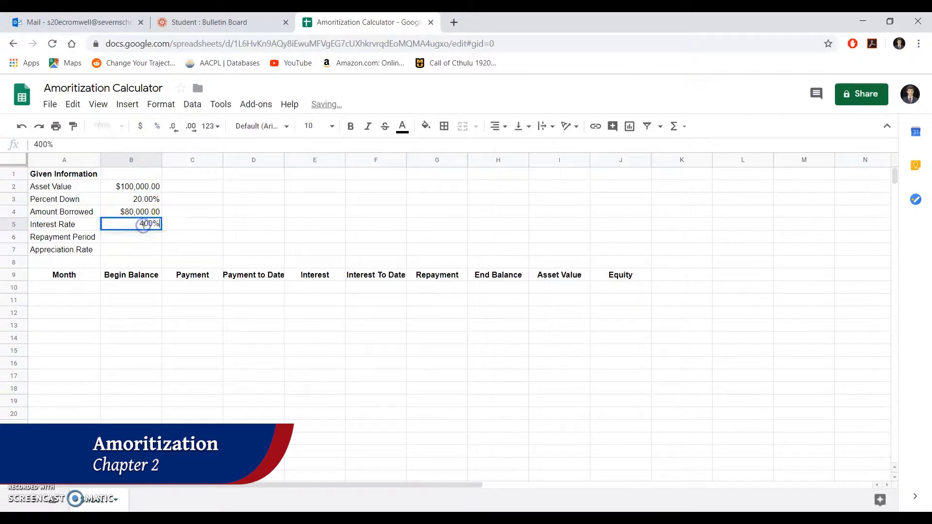
key("BackSpace")
key("BackSpace")
key("Return")
type("30")
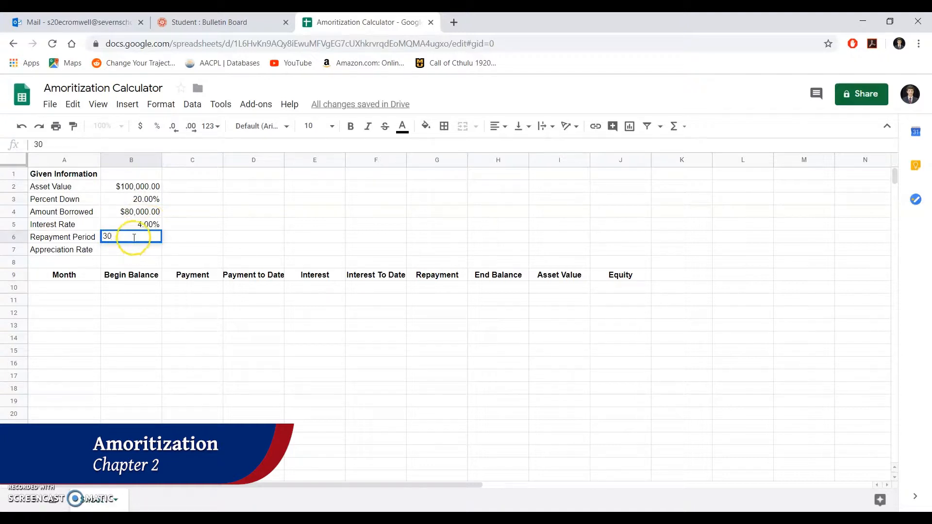
- Enter an Appreciation Rate of 3%, formatted as a percentage, in B7
double_click(125, 248)
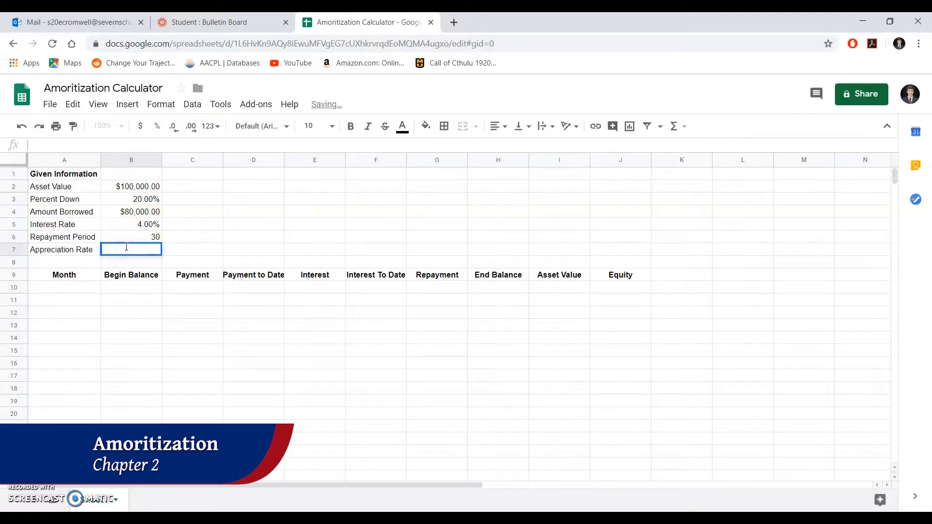
left_click(156, 128)
double_click(139, 248)
type("3")
left_click(202, 254)
left_click(156, 247)
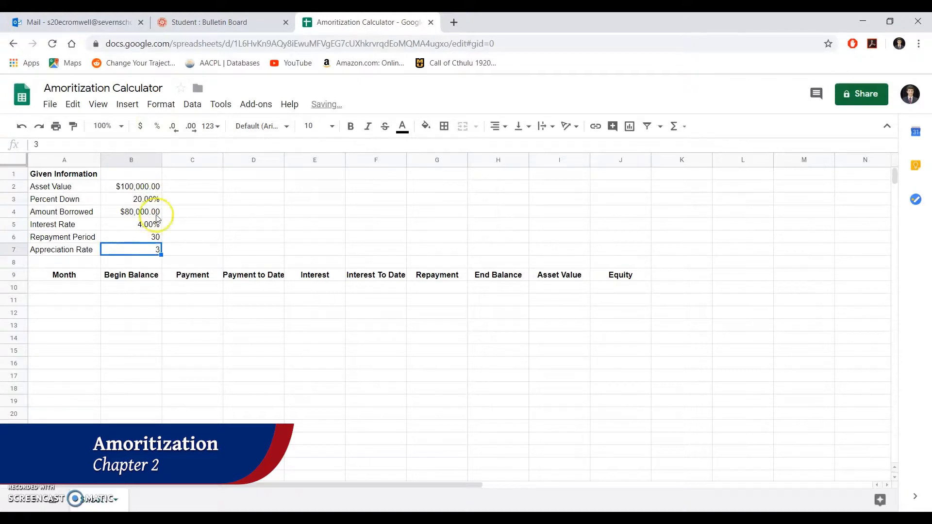
left_click(157, 128)
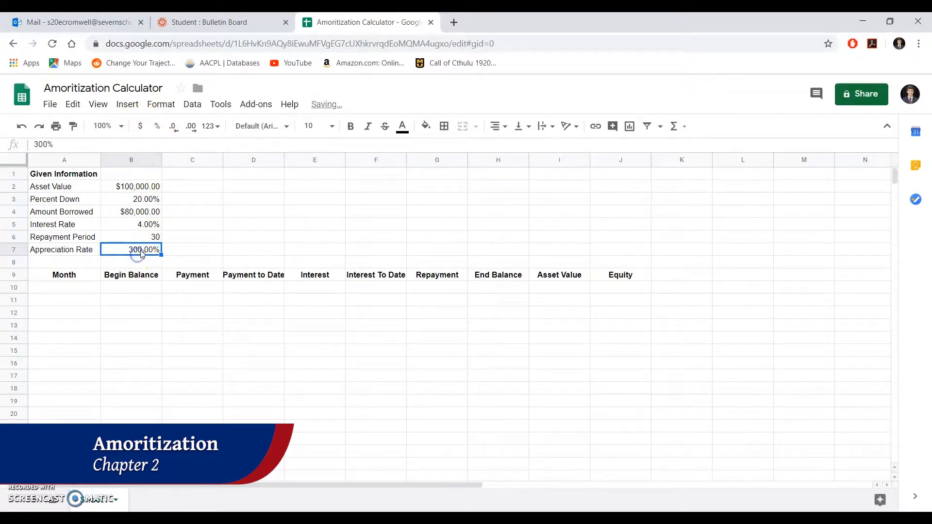
double_click(141, 250)
left_click(155, 250)
key("BackSpace")
key("BackSpace")
key("BackSpace")
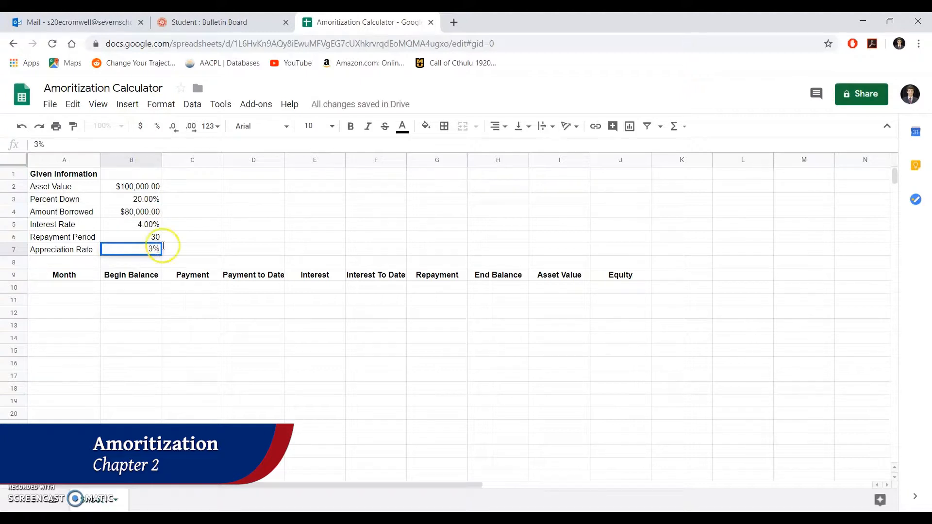
type("3")
left_click(189, 248)
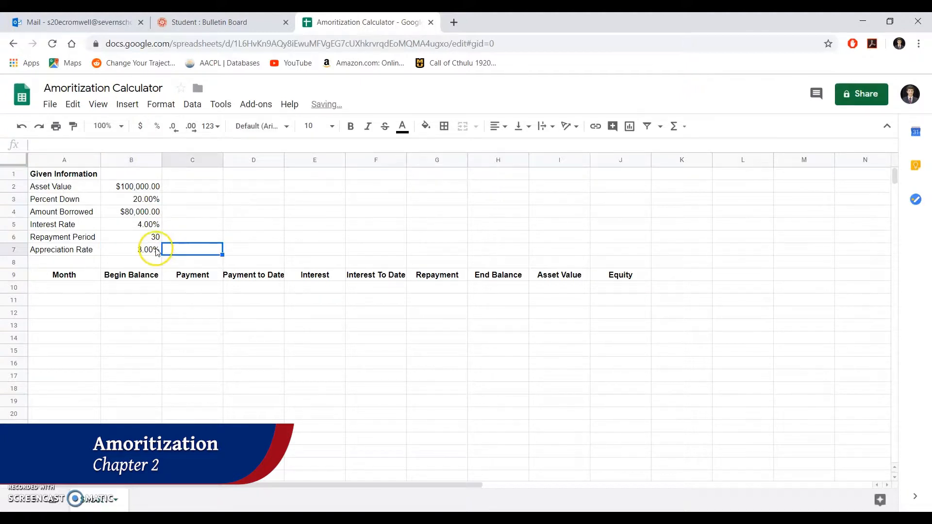
- Color the text of the hard-coded inputs in B2:B3 and B5:B7 blue
left_click(146, 188)
left_click_drag(146, 189, 145, 200)
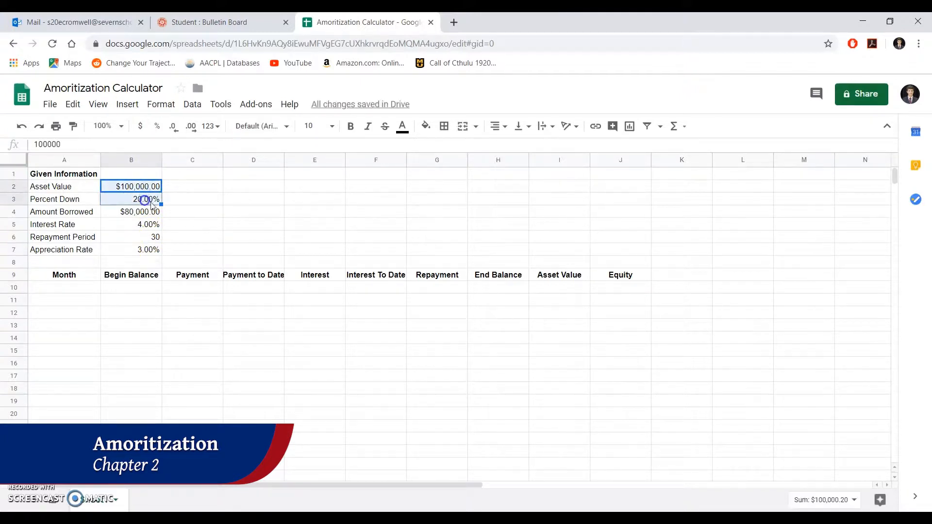
left_click(402, 126)
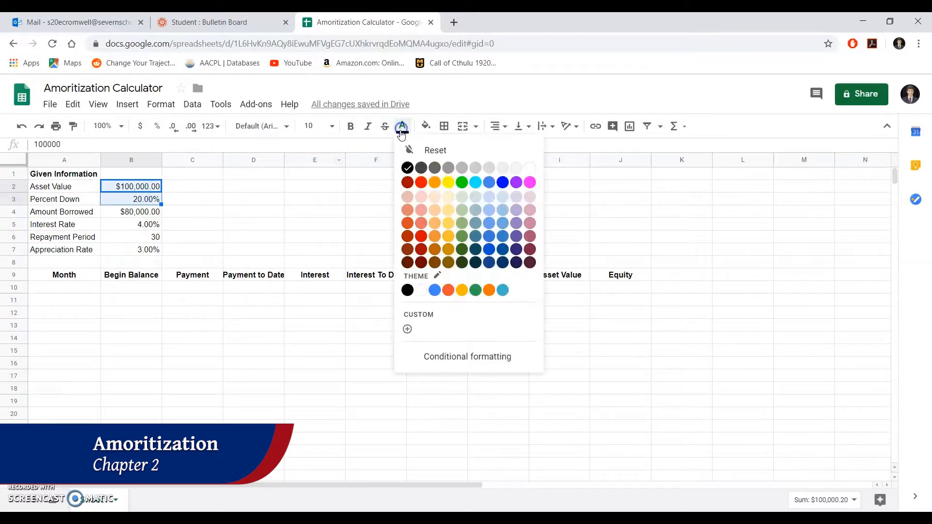
left_click(503, 187)
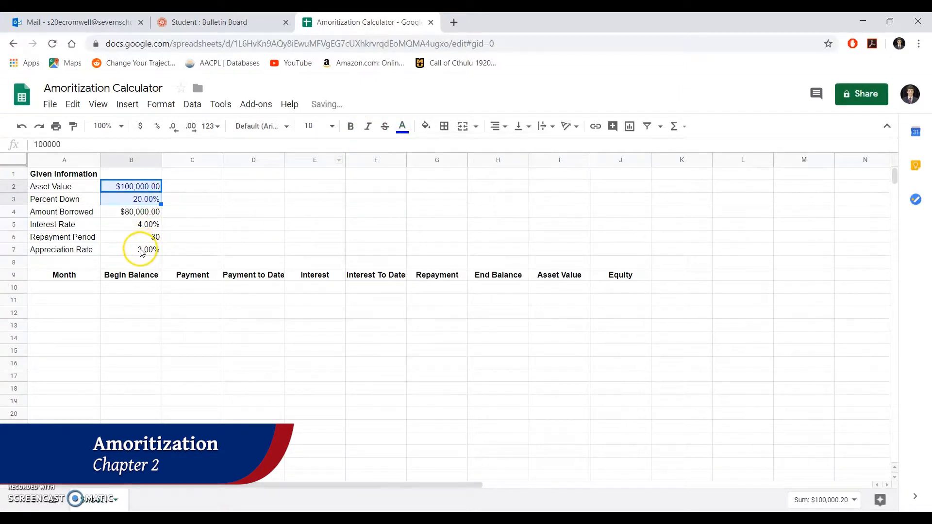
left_click_drag(142, 252, 135, 226)
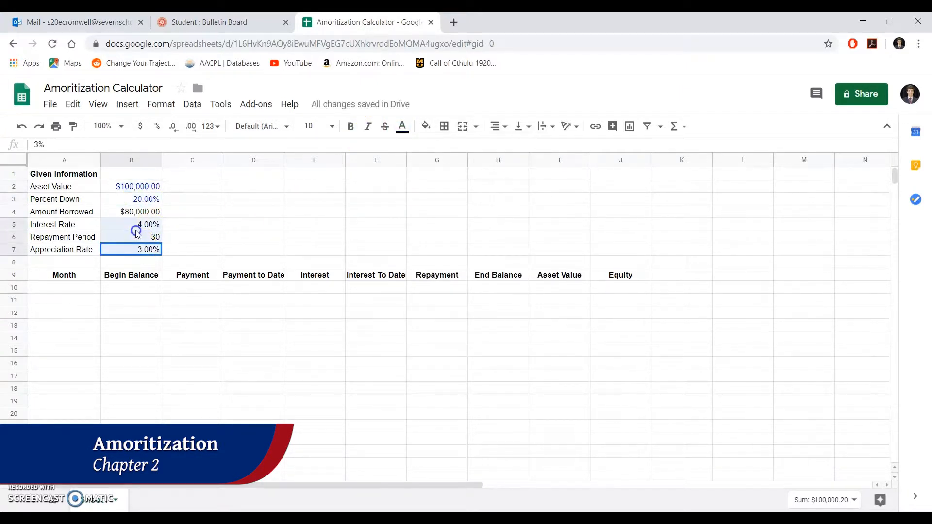
left_click(402, 126)
left_click(505, 183)
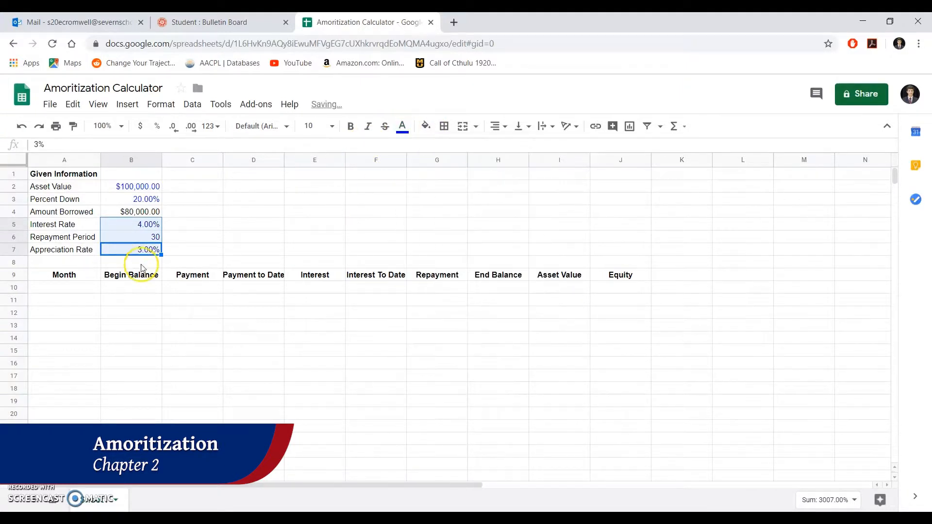
- Enter 1 as the first Month in A10 and the formula =A10+1 in A11
left_click(120, 288)
left_click(85, 291)
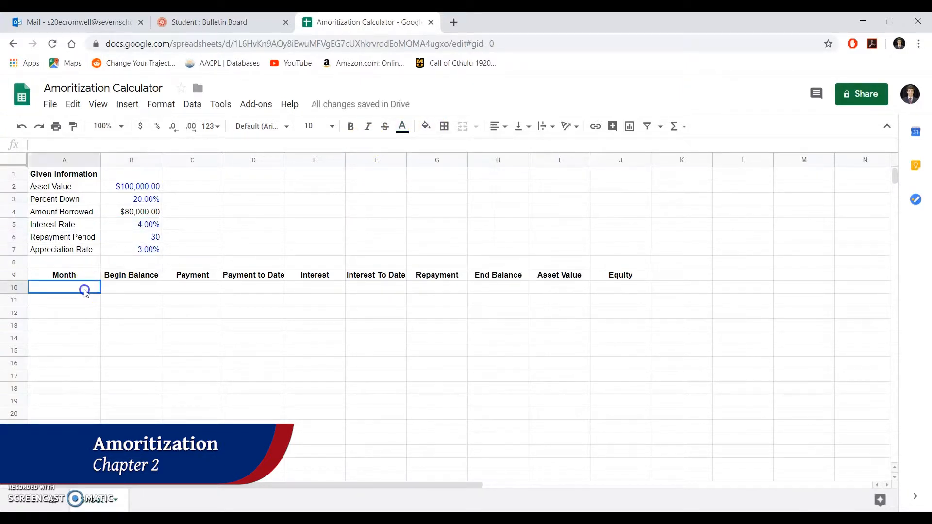
type("1")
left_click(80, 302)
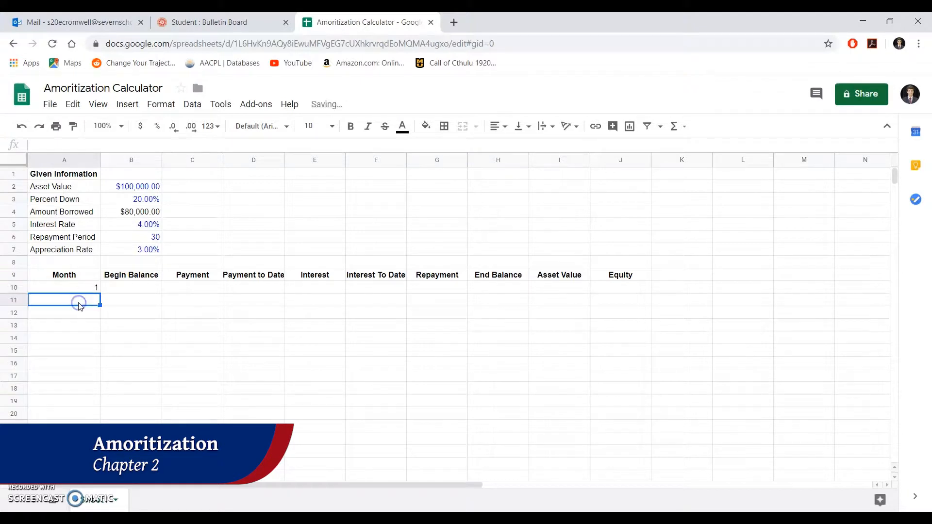
type("=")
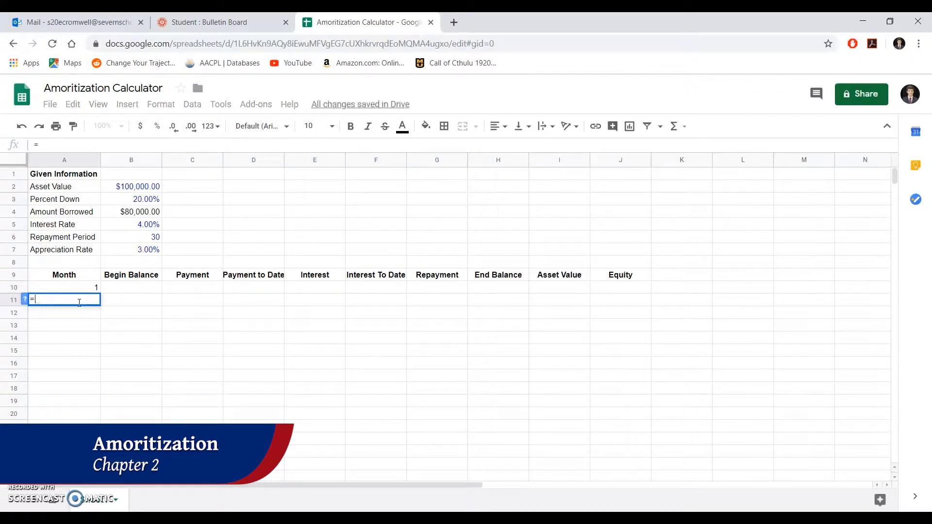
left_click(69, 288)
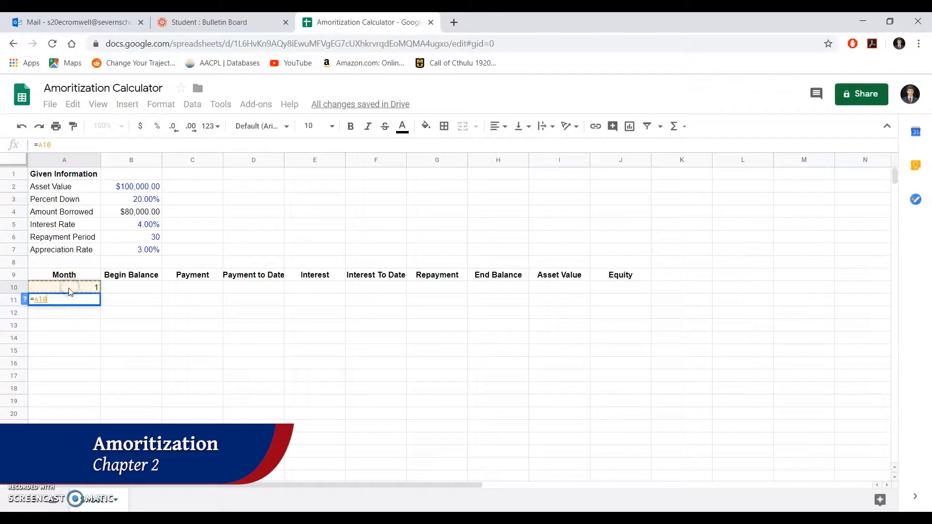
type("+1")
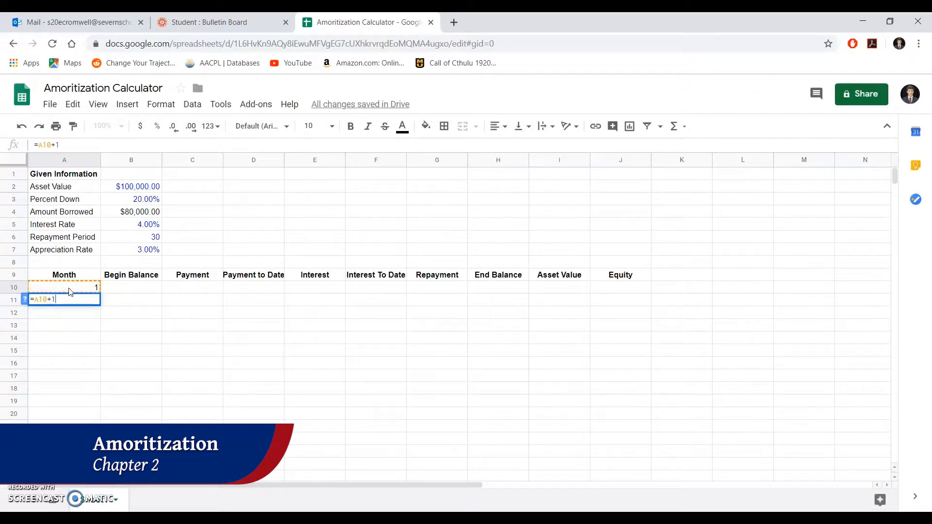
key("Return")
- Color the hard-coded first month number in A10 blue
left_click(85, 290)
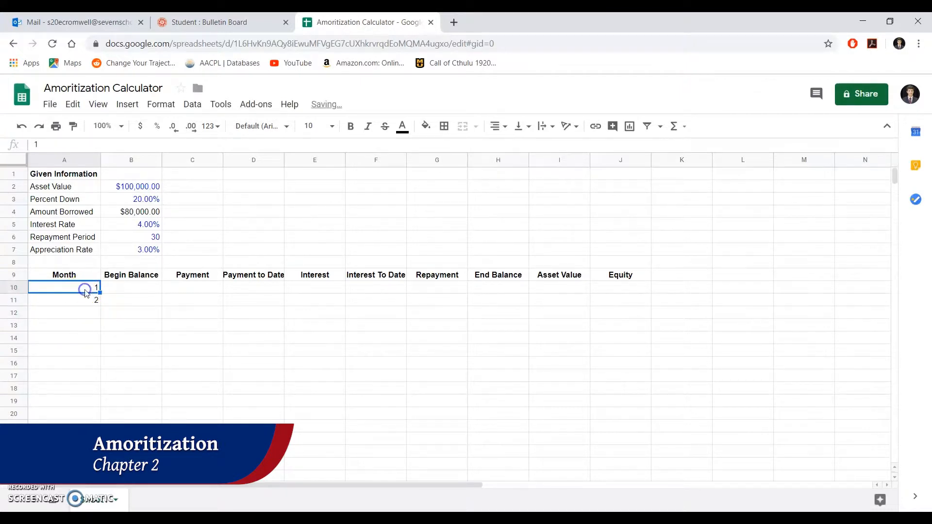
left_click(403, 127)
left_click(507, 183)
- Fill the A11 month formula down the Month column
left_click(53, 299)
left_click_drag(100, 305, 87, 414)
scroll(127, 389, "up", 10)
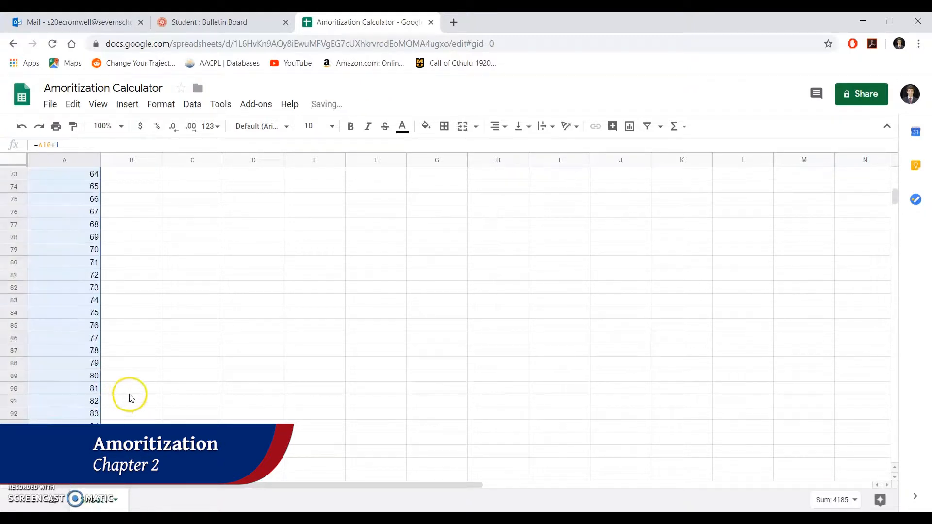
scroll(125, 363, "up", 10)
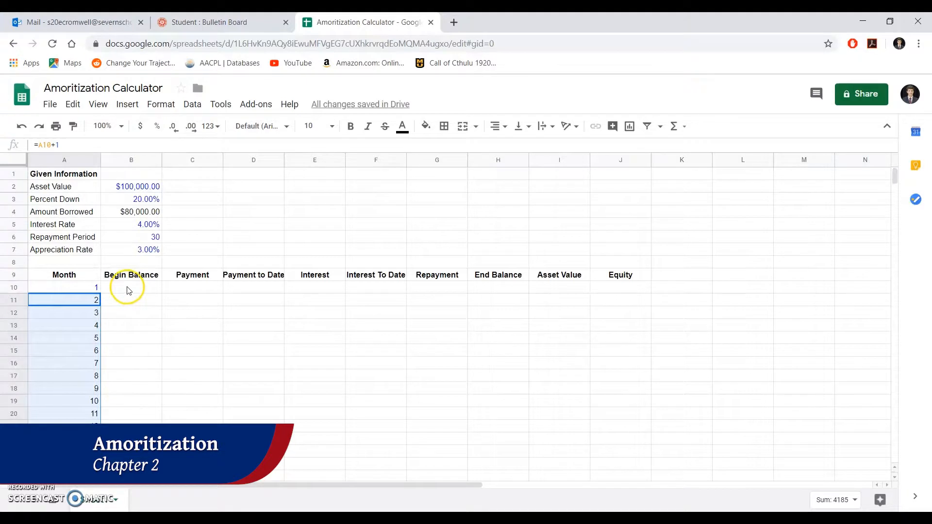
- Link the first month's Begin Balance in B10 to the Amount Borrowed with =B4
left_click(130, 287)
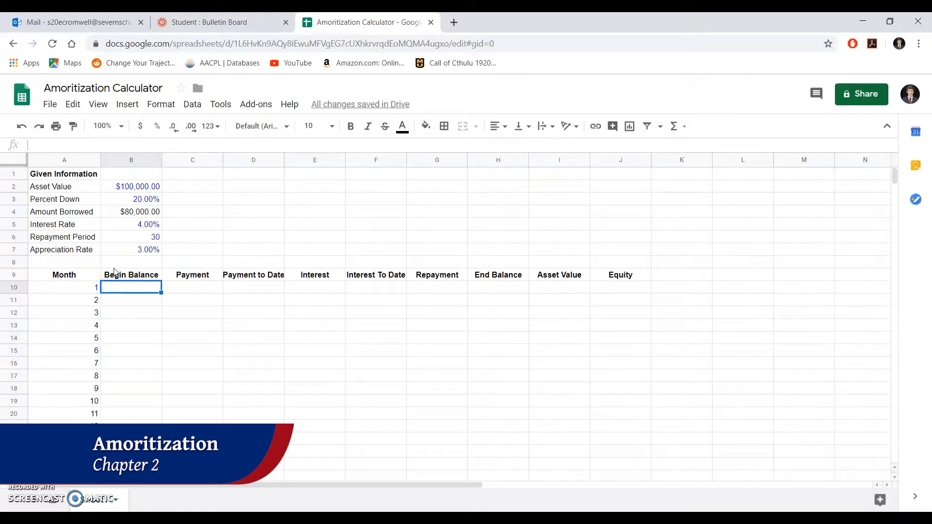
type("+")
key("BackSpace")
type("-")
key("BackSpace")
type("=")
left_click(124, 212)
key("Return")
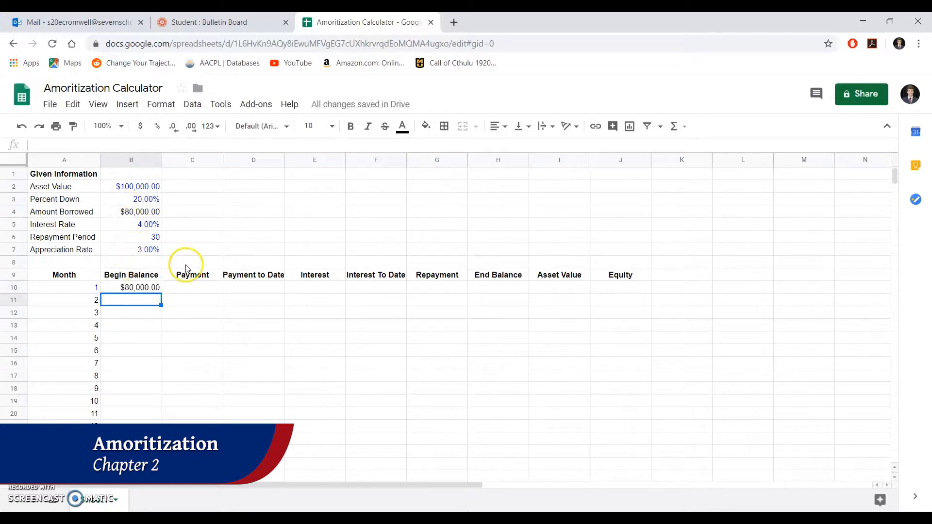
- Calculate the first month's Payment in C10 with =-PMT($B$5/12,$B$6*12,$B$4,0,0)
left_click(179, 287)
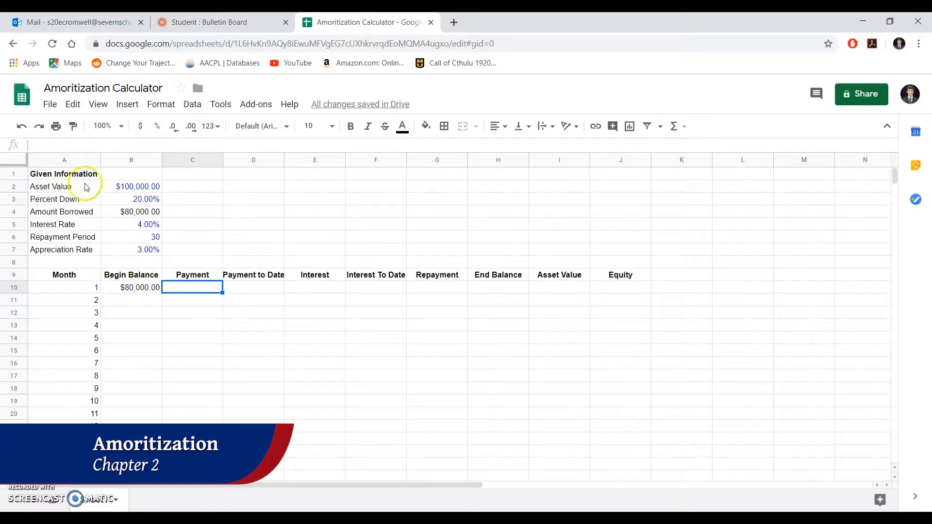
type("=-P")
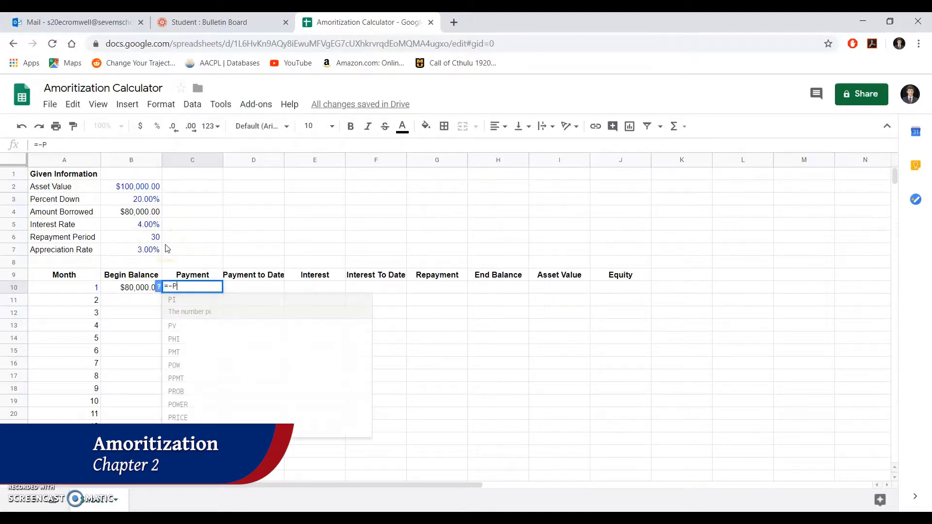
type("MT(")
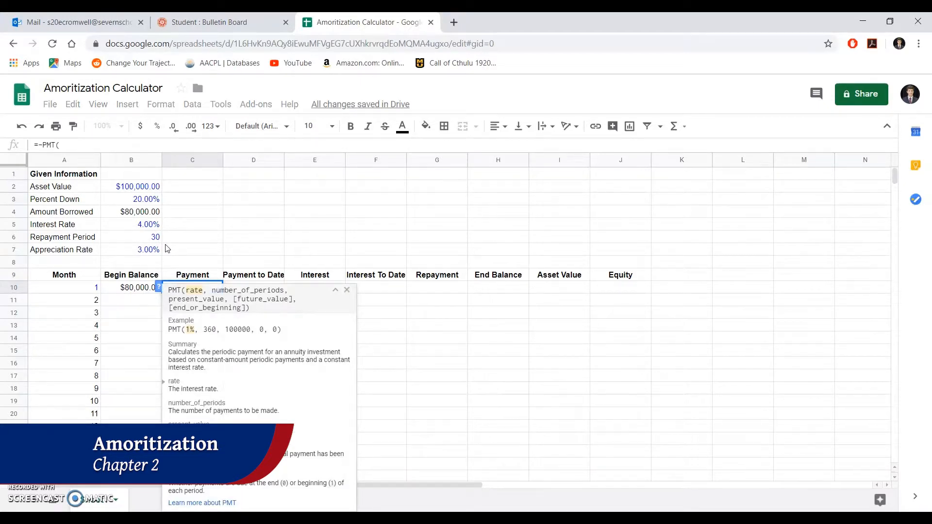
type("$")
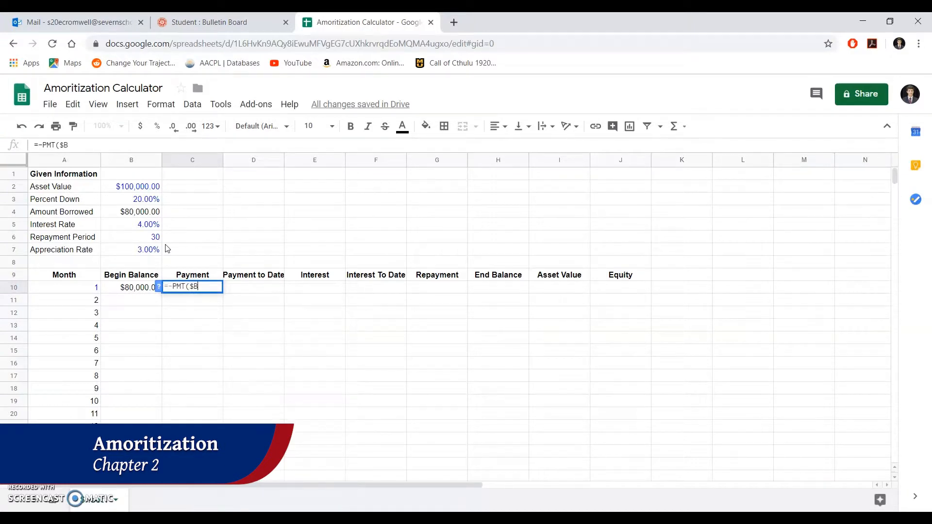
type("B$5")
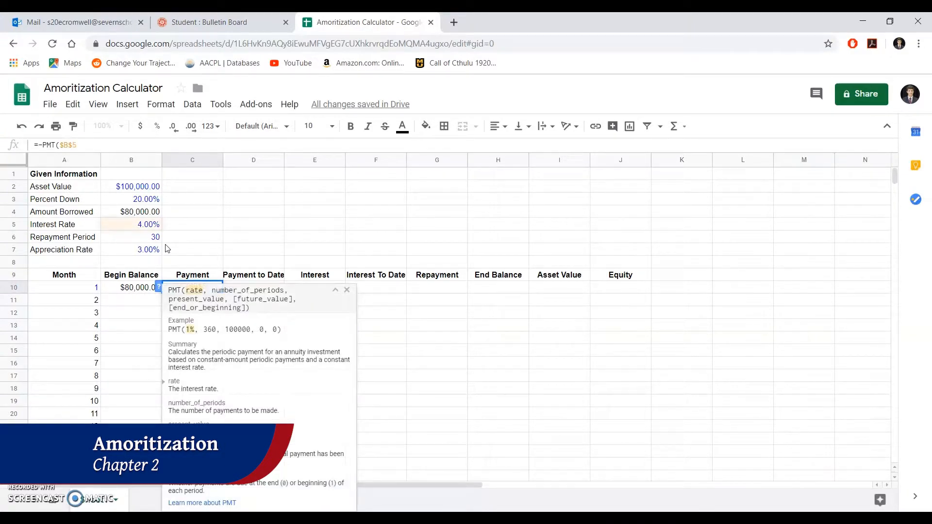
type("/12")
scroll(146, 191, "down", 4)
scroll(146, 191, "up", 3)
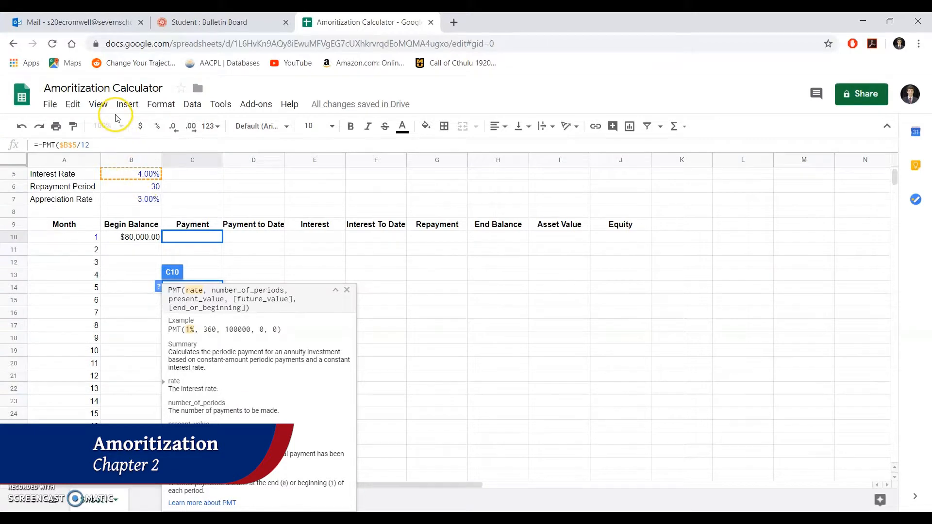
left_click(106, 142)
type(",")
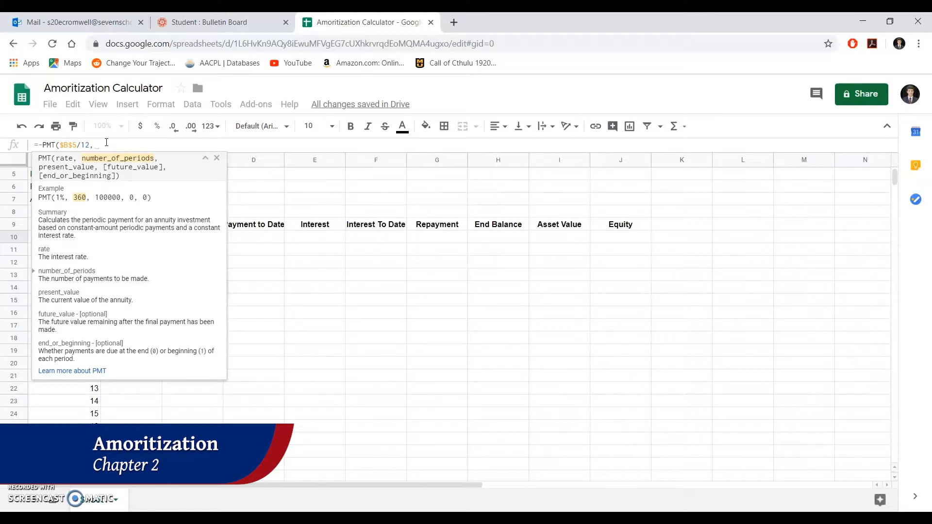
type("$B")
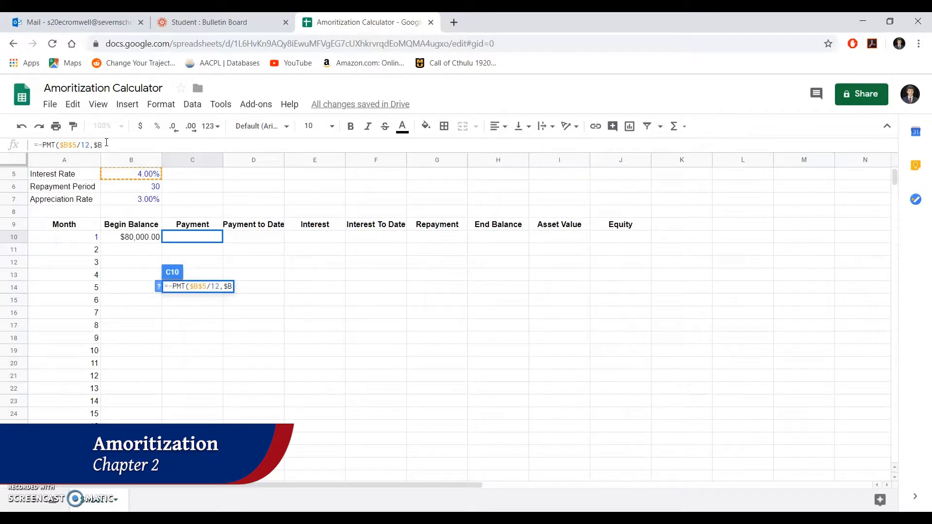
type("$6")
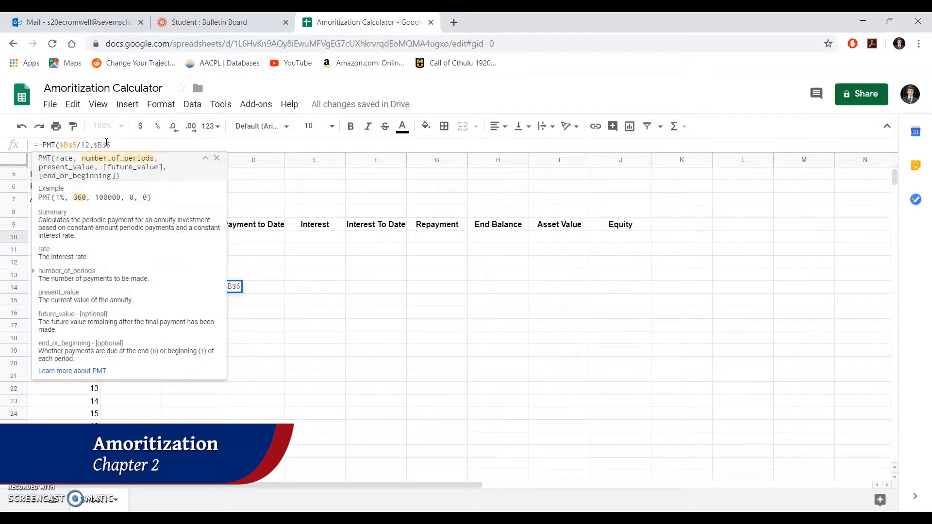
type("*12,")
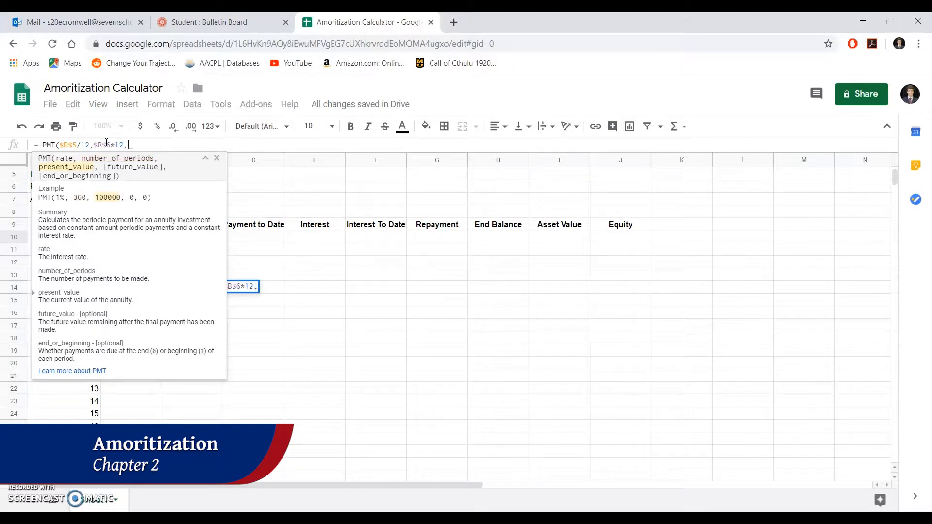
type("$")
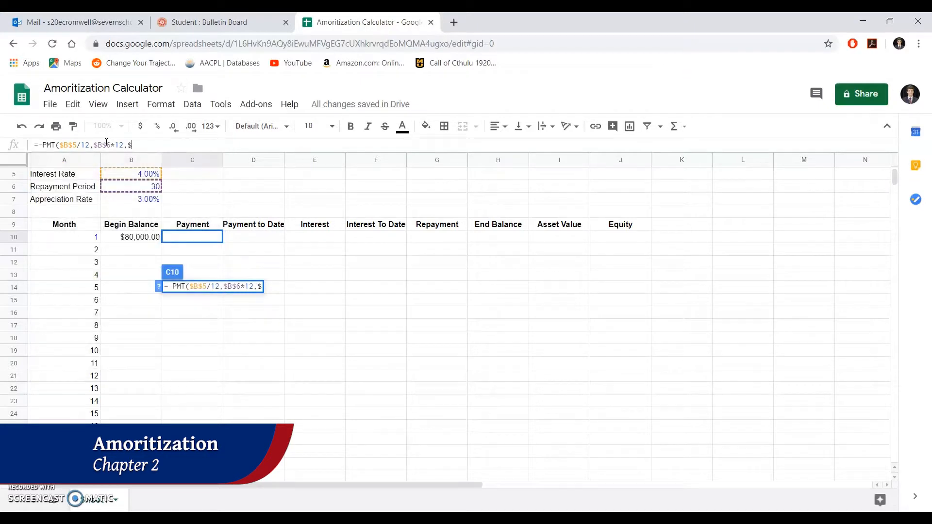
type("B$$")
key("BackSpace")
type("4")
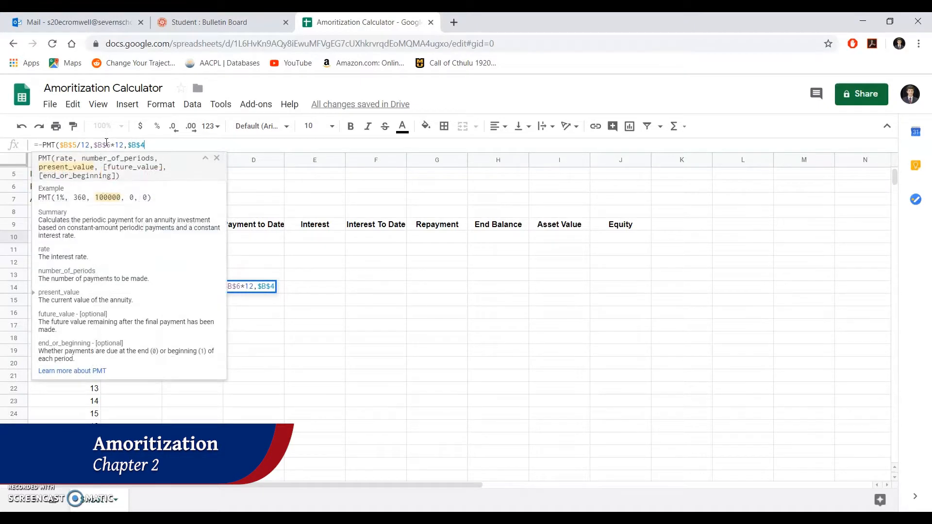
type(",0,0")
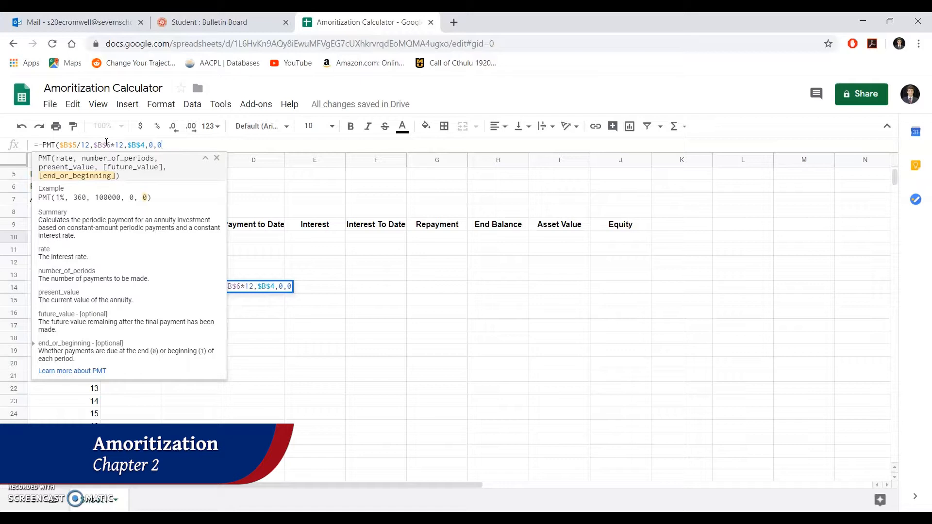
type(")")
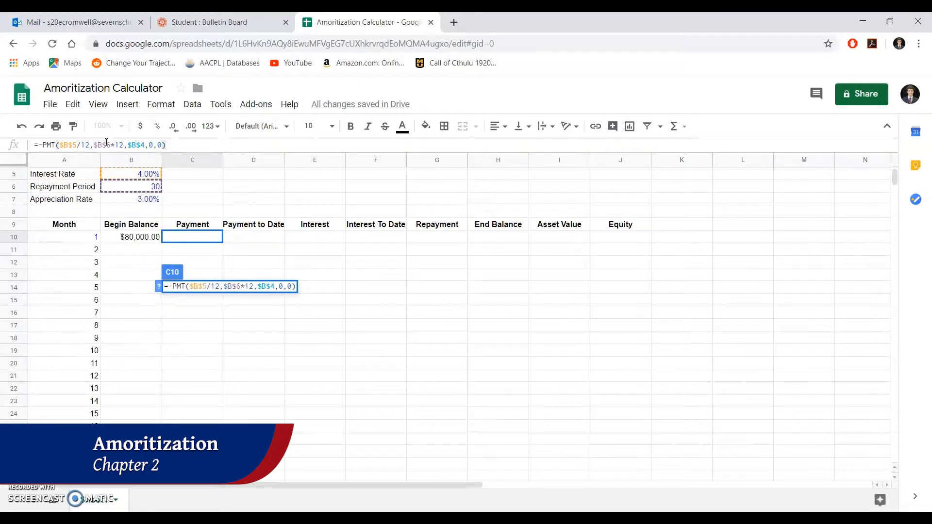
scroll(103, 203, "up", 2)
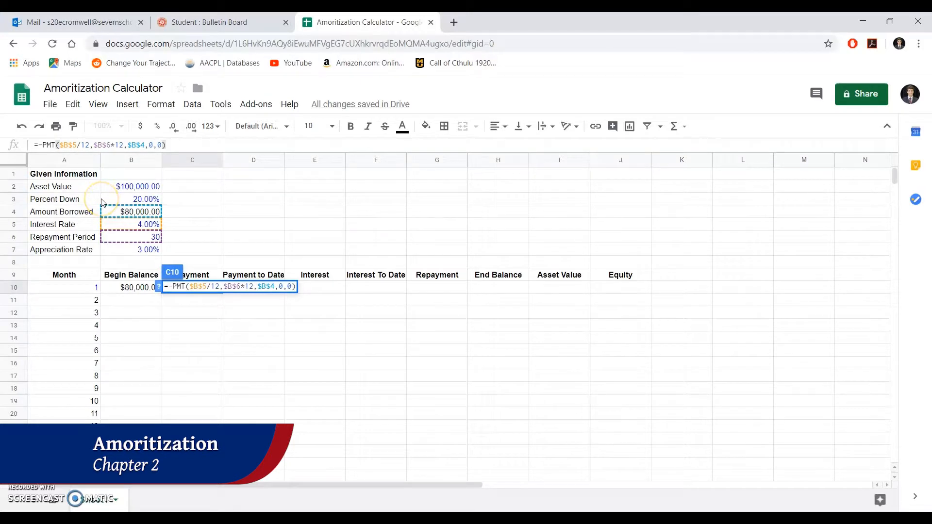
key("Return")
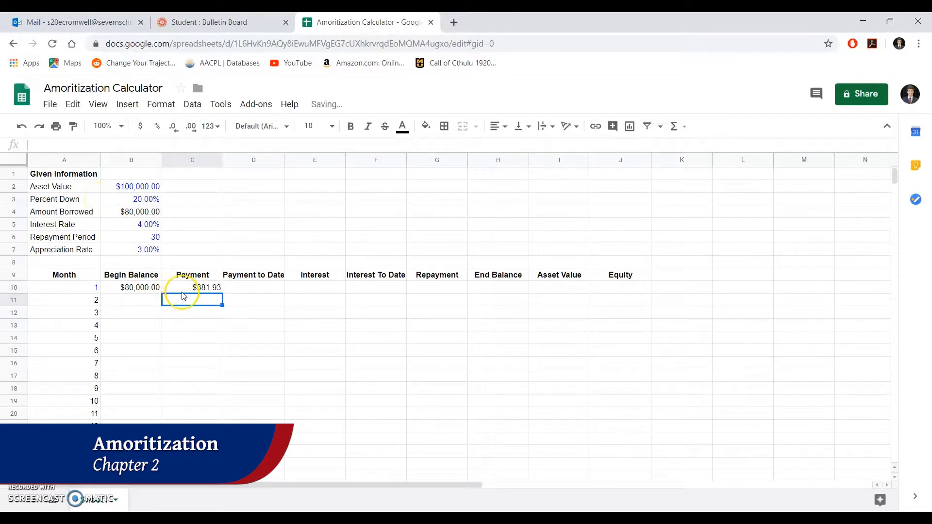
- Enter the running total formula =SUM($C$10:C10) in D10 for the first month's Payment to Date
left_click(228, 275)
left_click(235, 288)
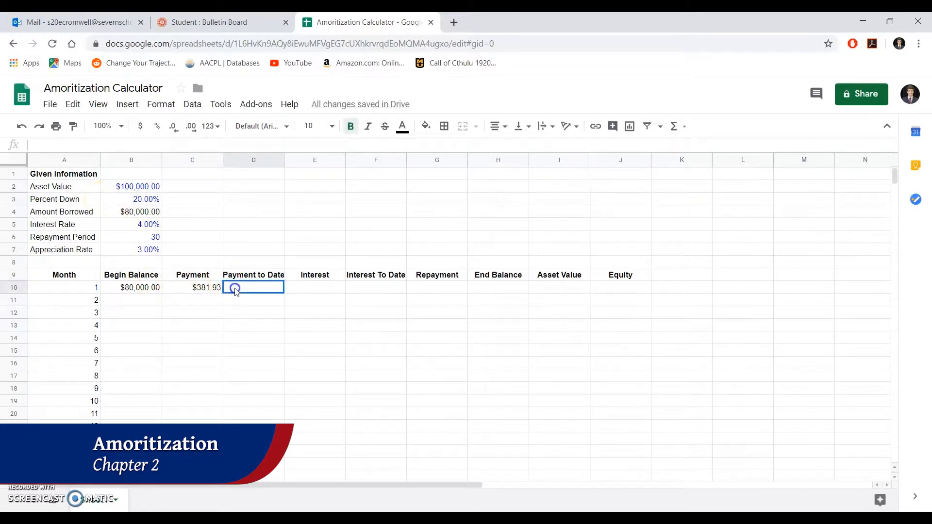
type("=")
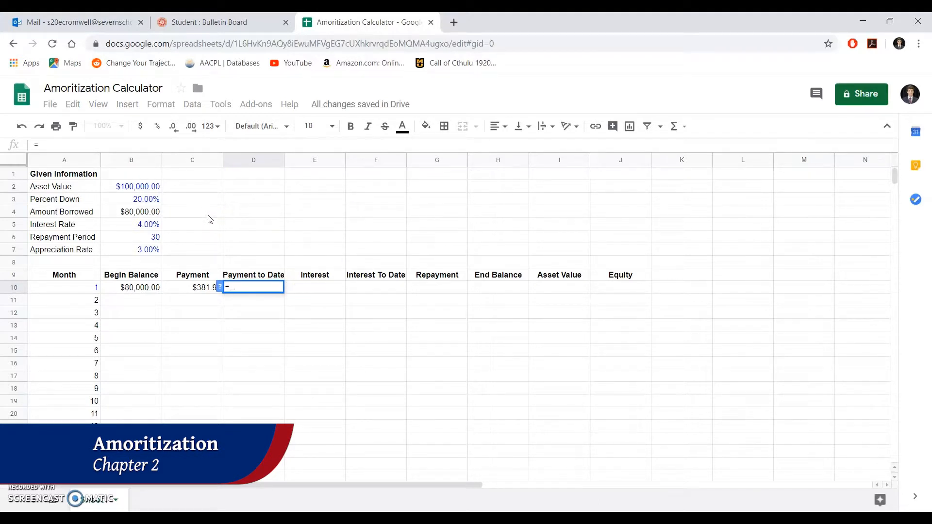
type("SUM(")
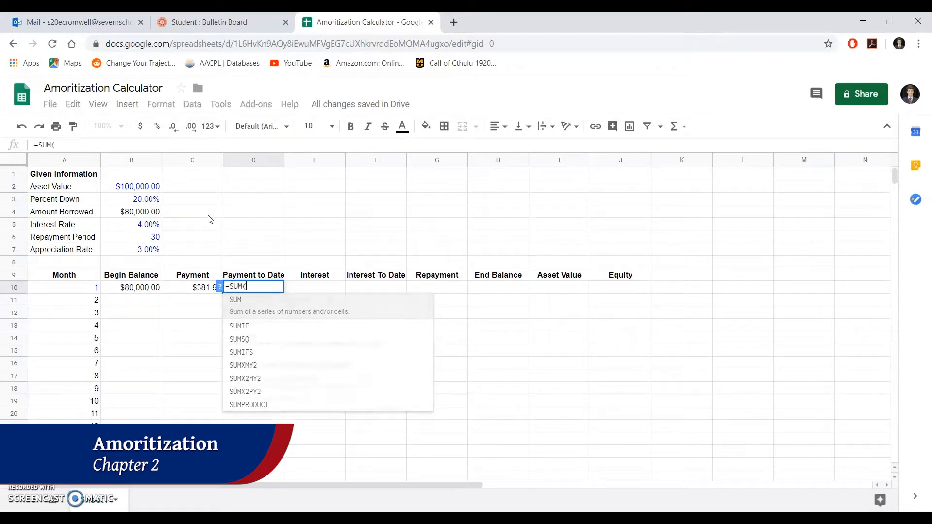
left_click(197, 287)
left_click(248, 287)
type("$")
left_click(257, 286)
type("$10)")
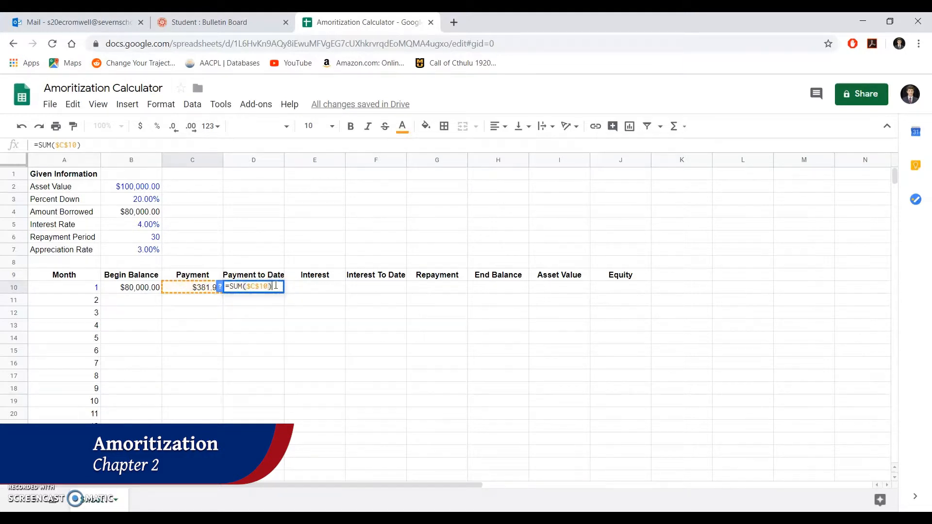
type(":C10")
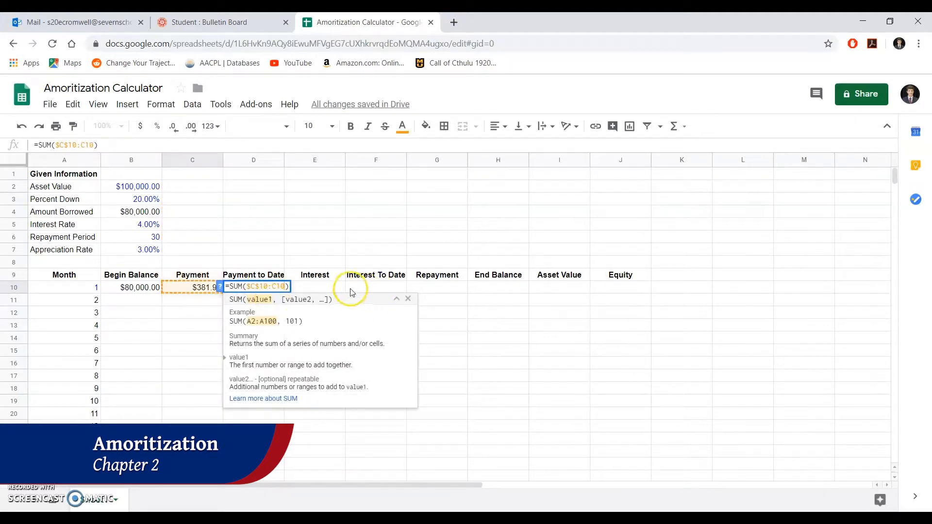
- Calculate the first month's Interest in E10 with =$B$5*B10/12
left_click(318, 285)
type("=")
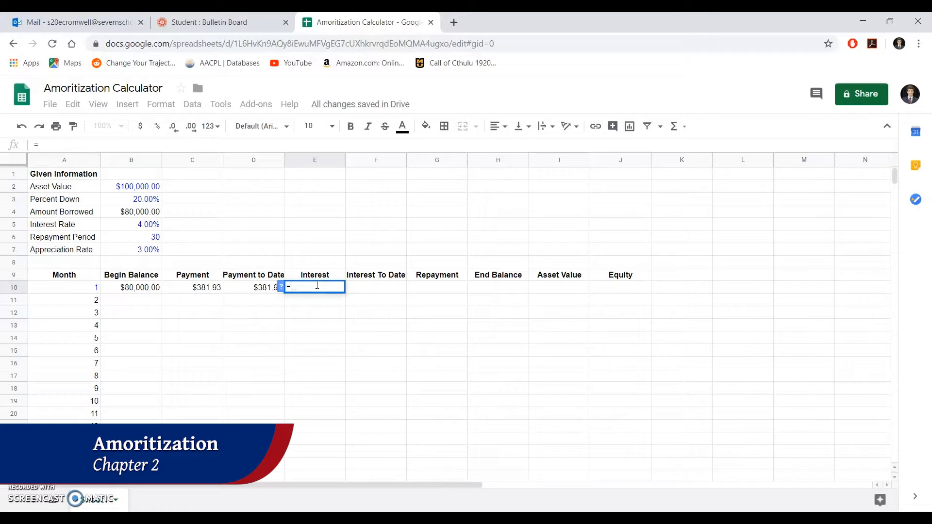
type("$")
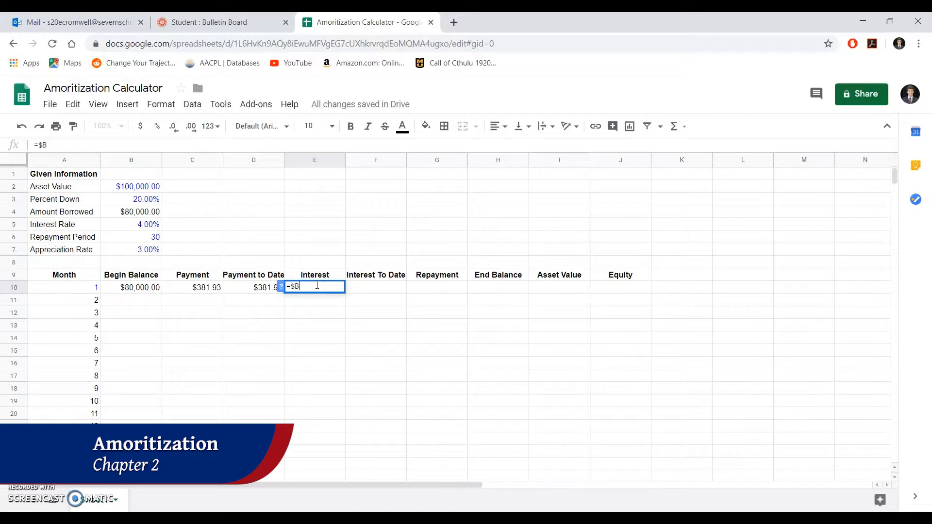
type("B$%")
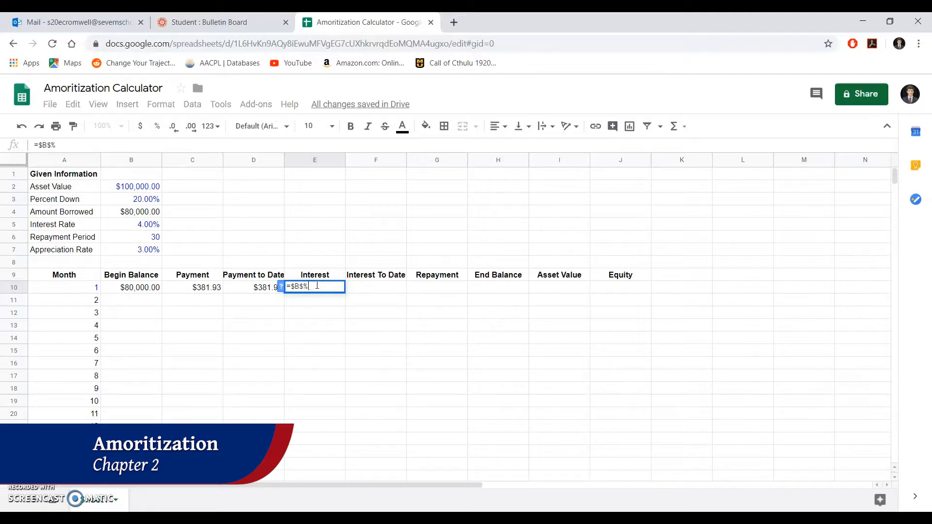
key("BackSpace")
type("5")
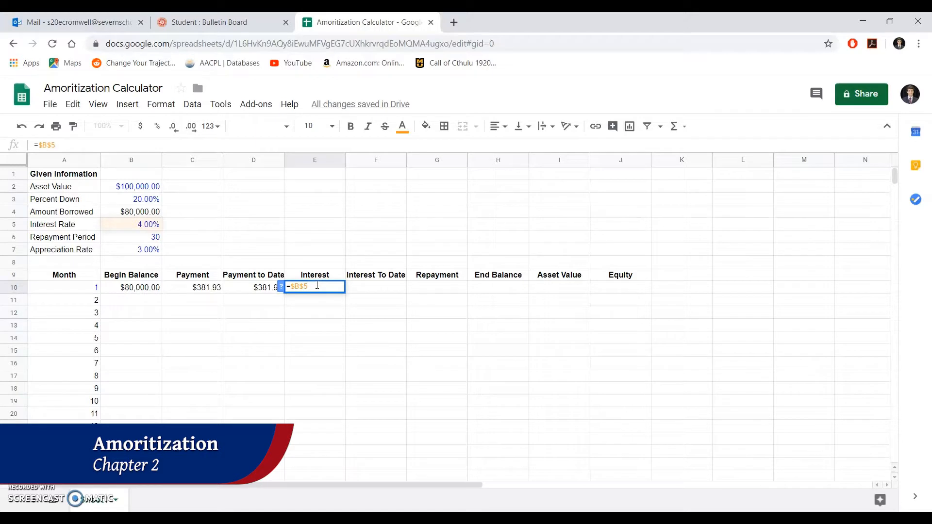
type("*")
left_click(139, 289)
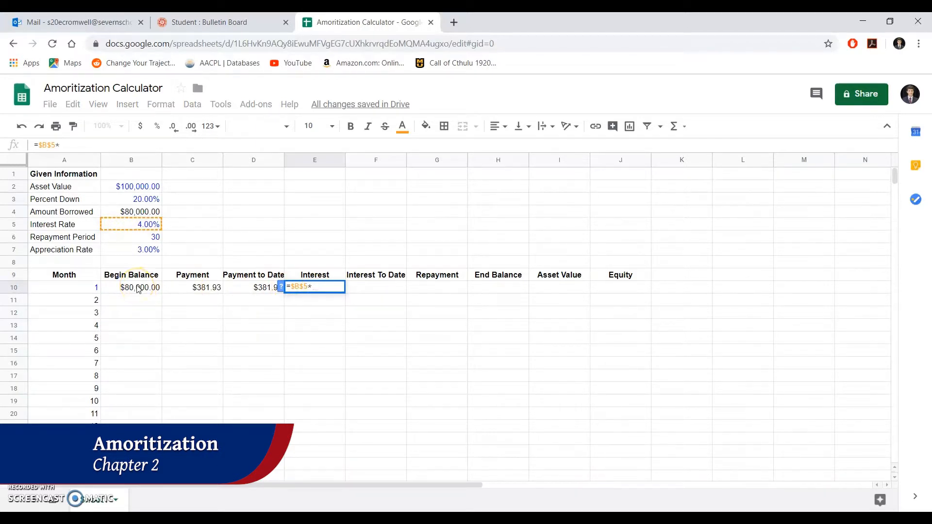
left_click(139, 289)
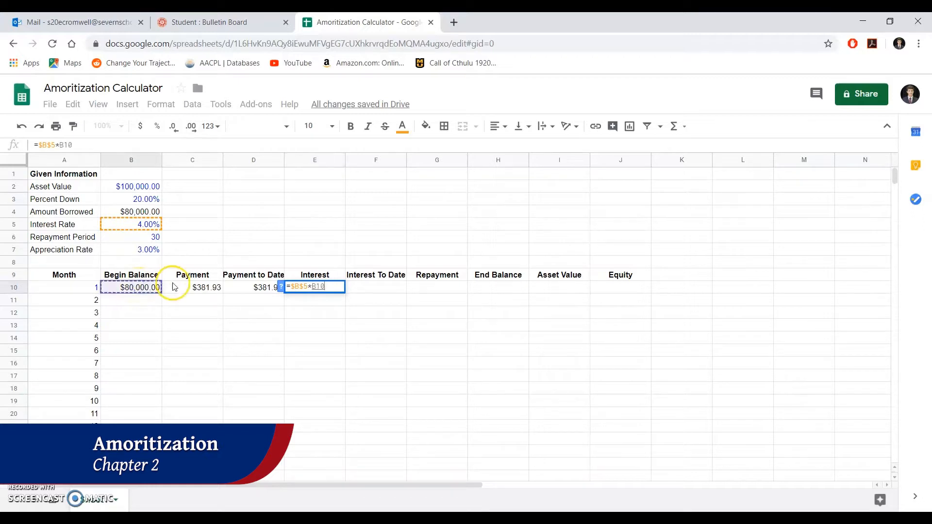
left_click(313, 286)
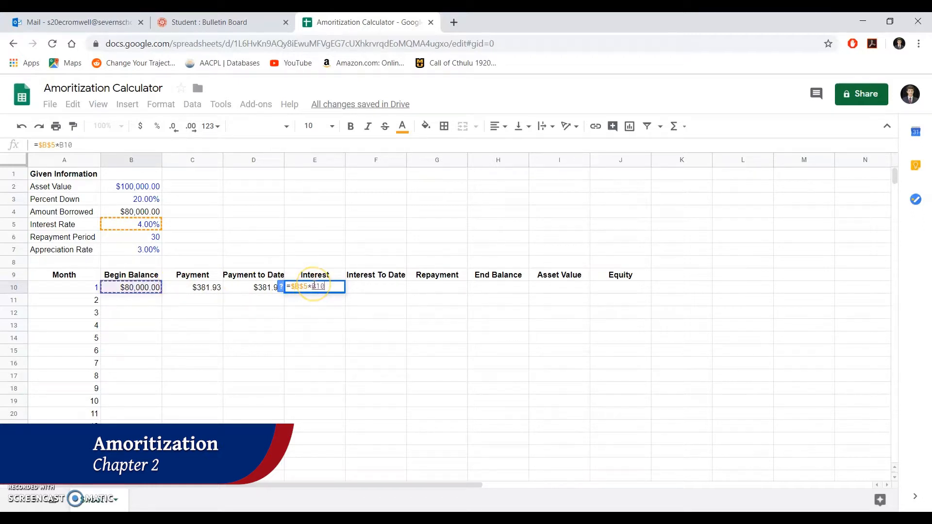
type("/12")
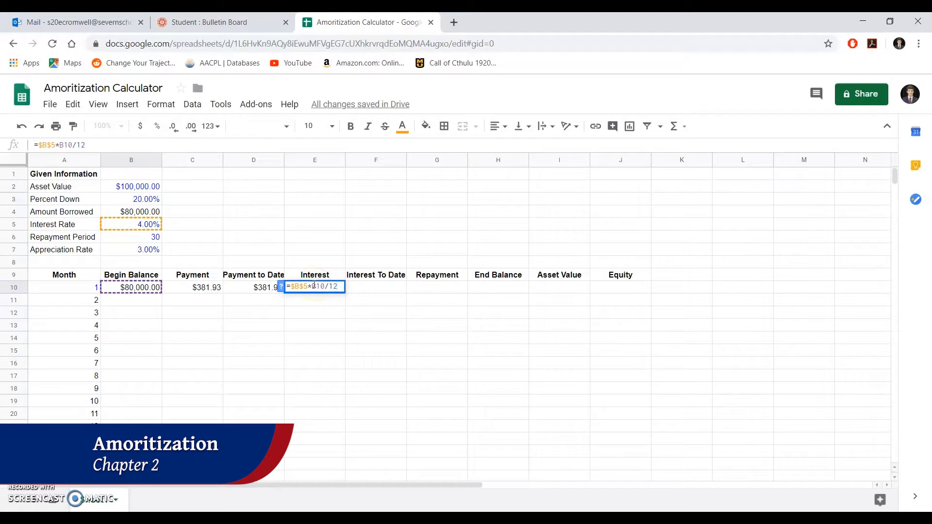
- Enter the running total formula =SUM($E$10:E10) in F10 for the first month's Interest To Date
left_click(377, 288)
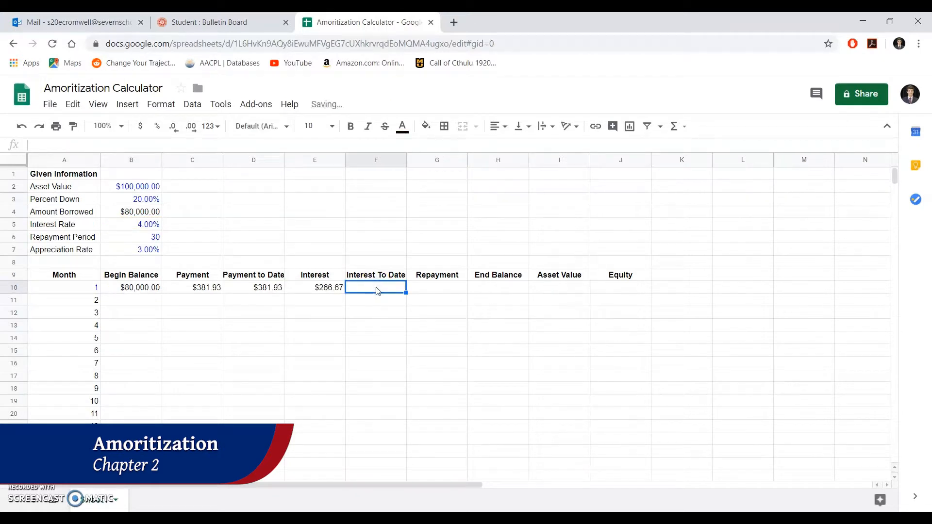
type("=")
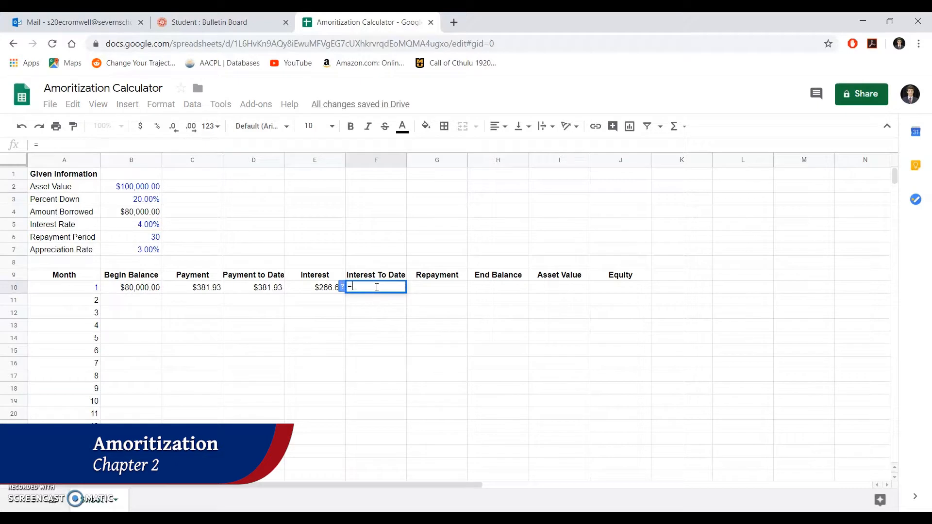
type("SUM(")
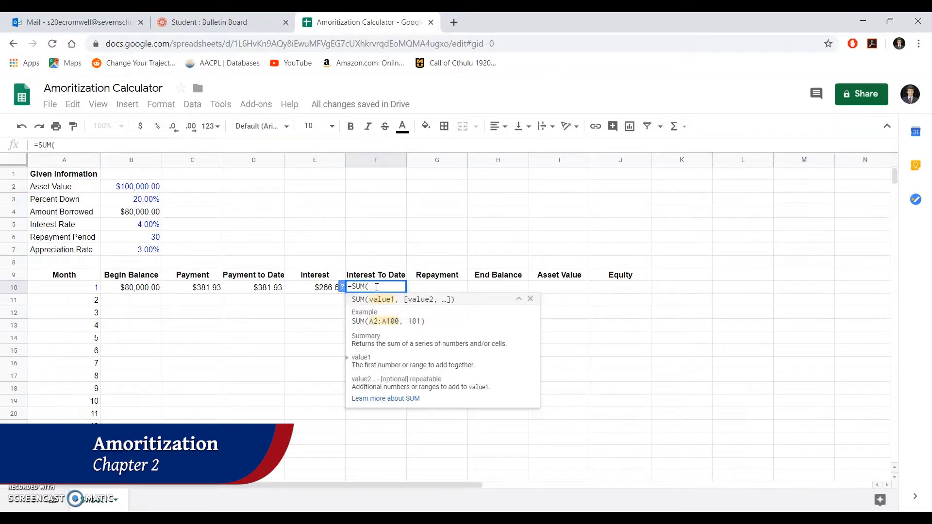
left_click(305, 290)
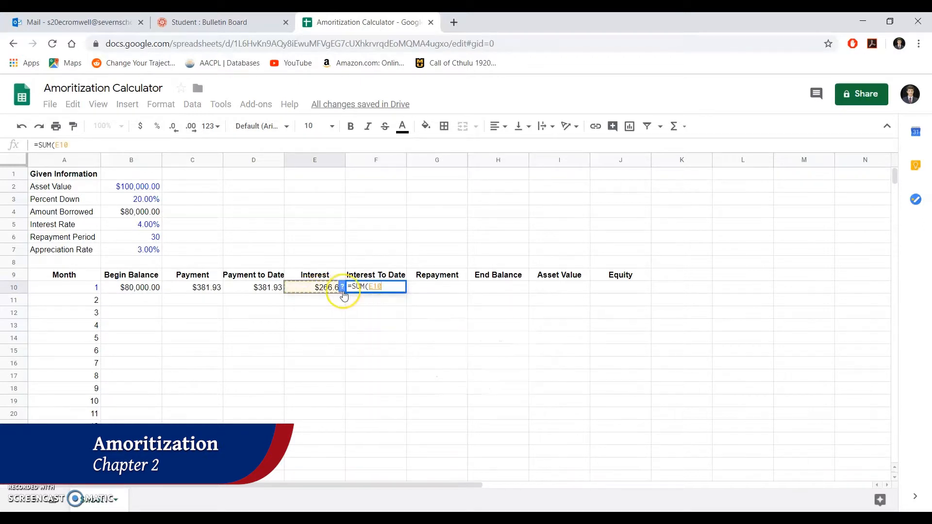
type("$")
left_click(379, 287)
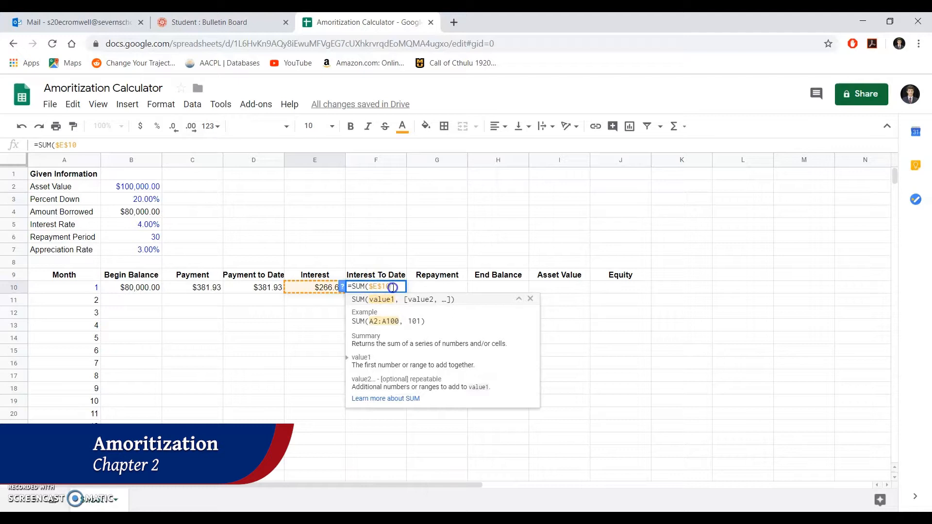
type(":")
left_click(307, 287)
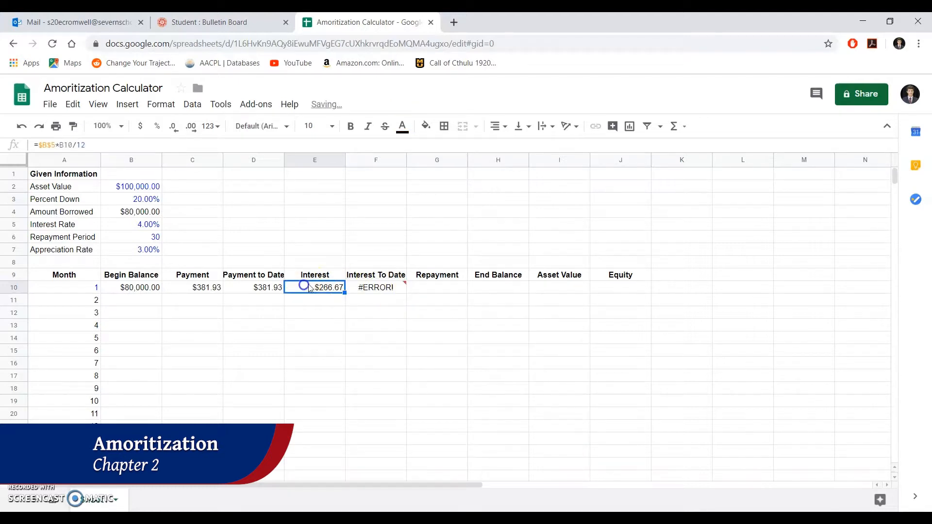
double_click(383, 288)
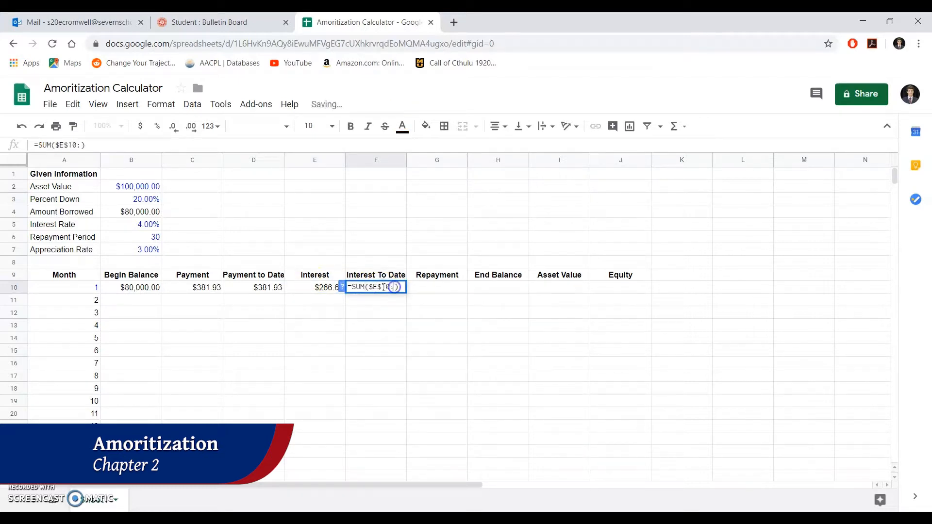
left_click(327, 293)
double_click(385, 288)
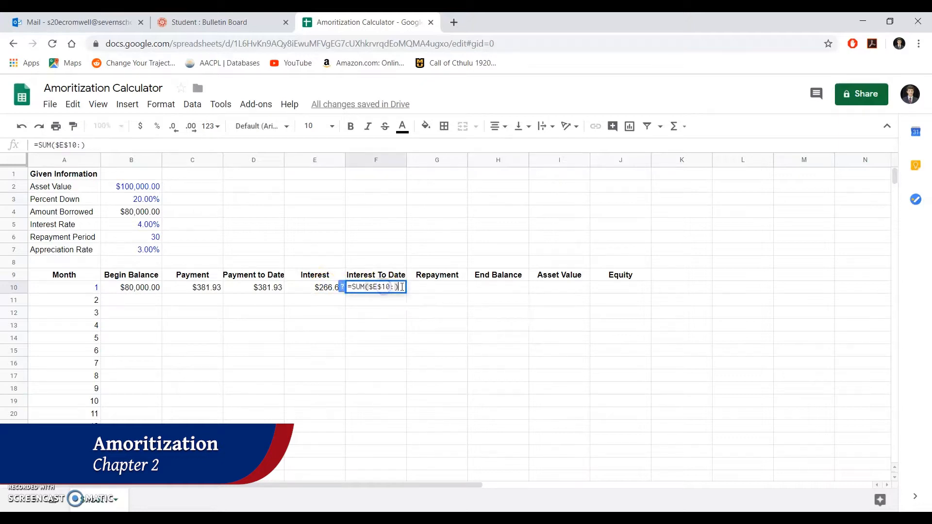
type("E10")
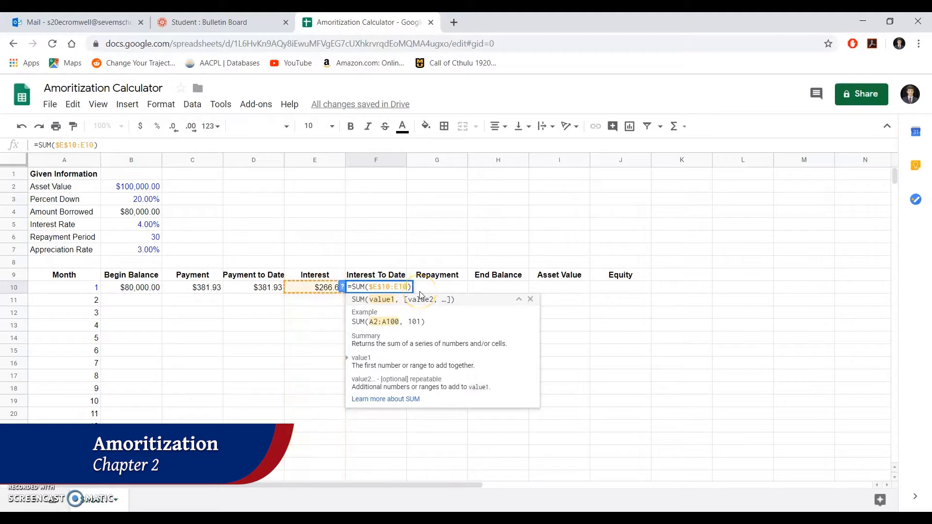
- Calculate the first month's Repayment in G10 as Payment minus Interest with =C10-E10
left_click(422, 290)
type("=")
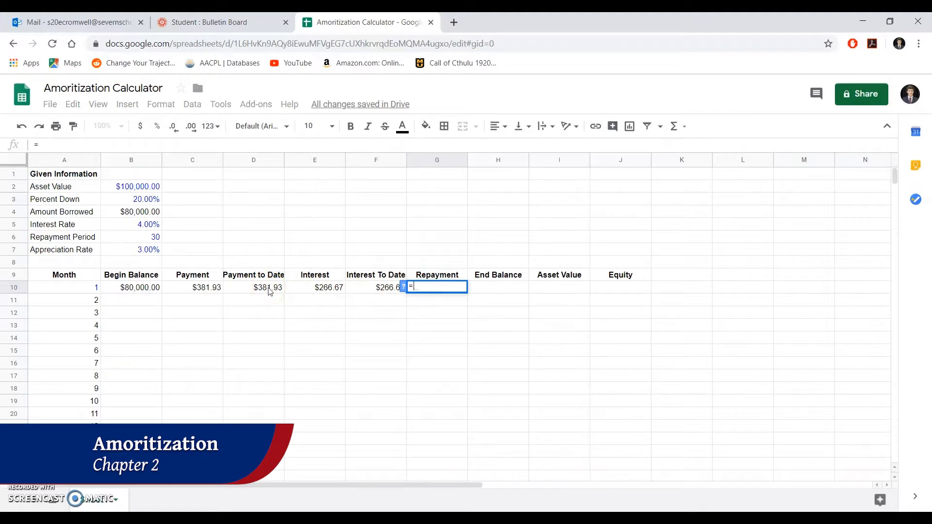
left_click(214, 287)
type("-")
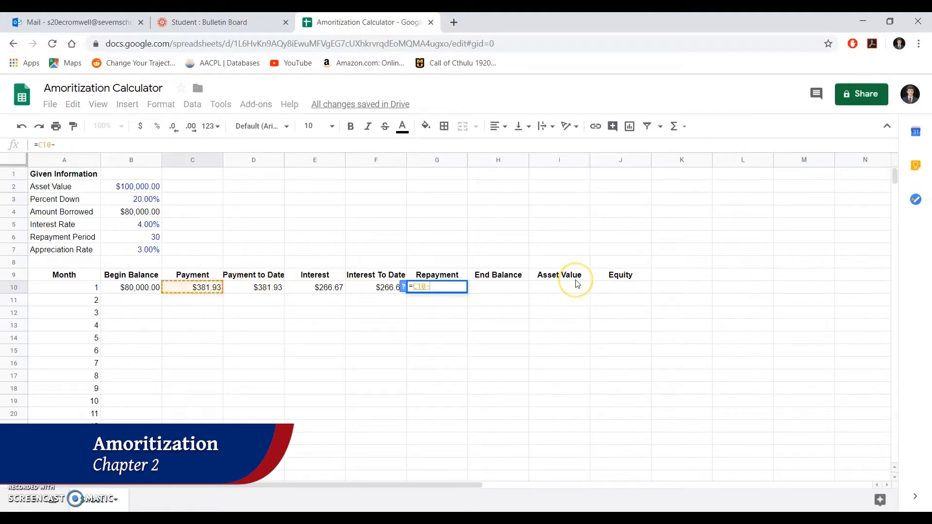
left_click(328, 276)
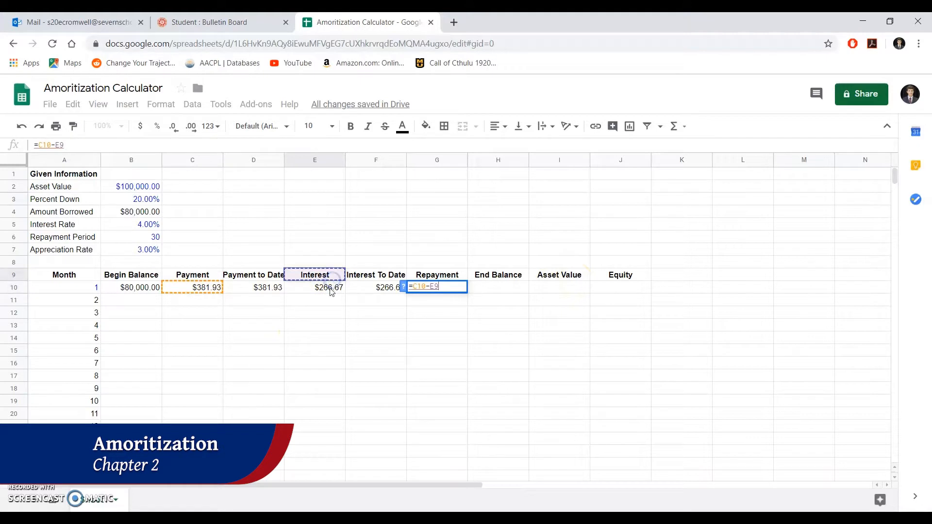
left_click(330, 289)
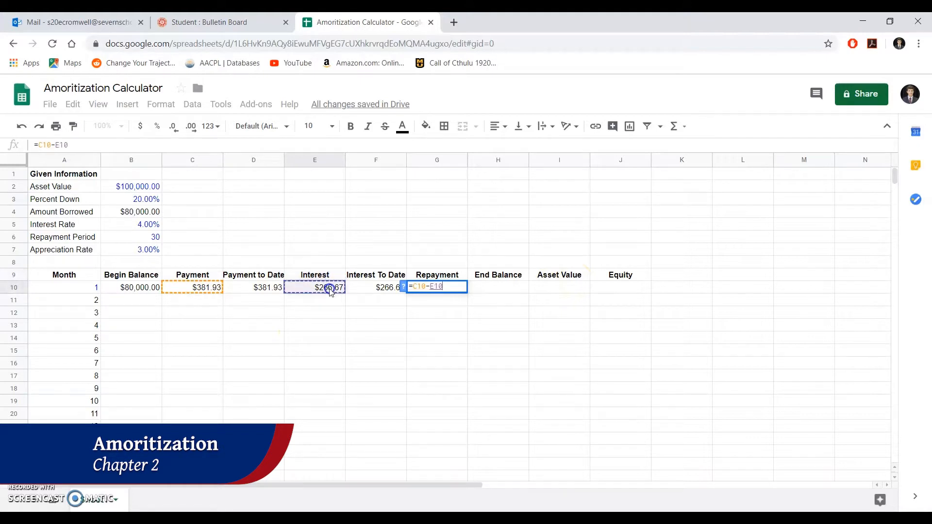
key("Return")
- Calculate the first month's End Balance in H10 as Begin Balance minus Repayment with =B10-G10
double_click(496, 288)
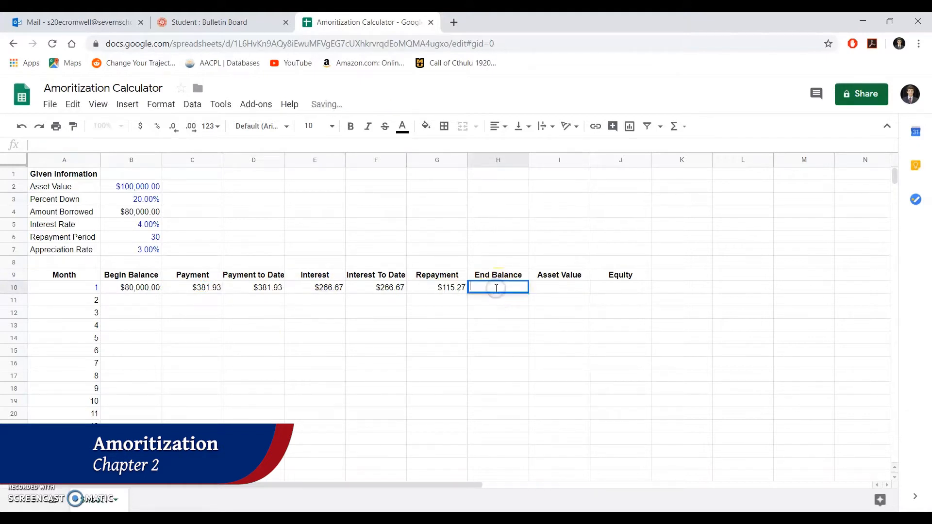
type("=")
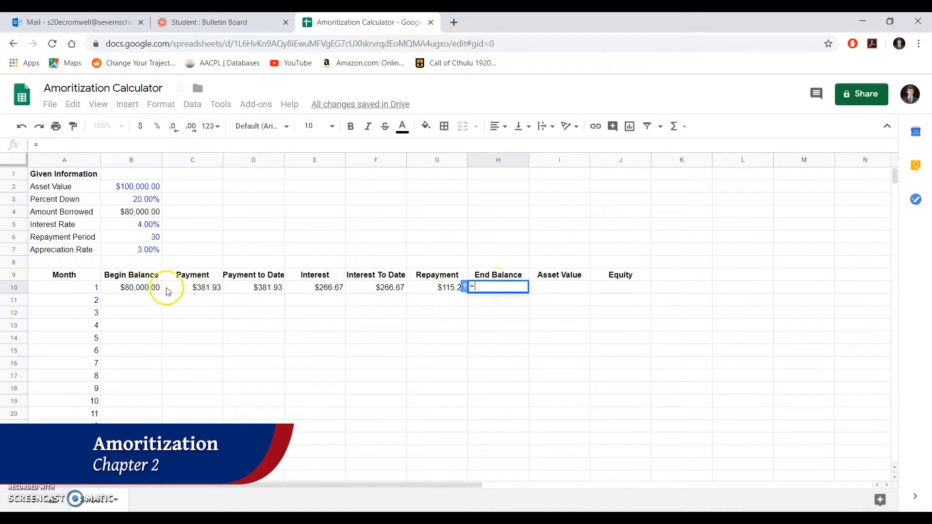
left_click(150, 287)
type("-")
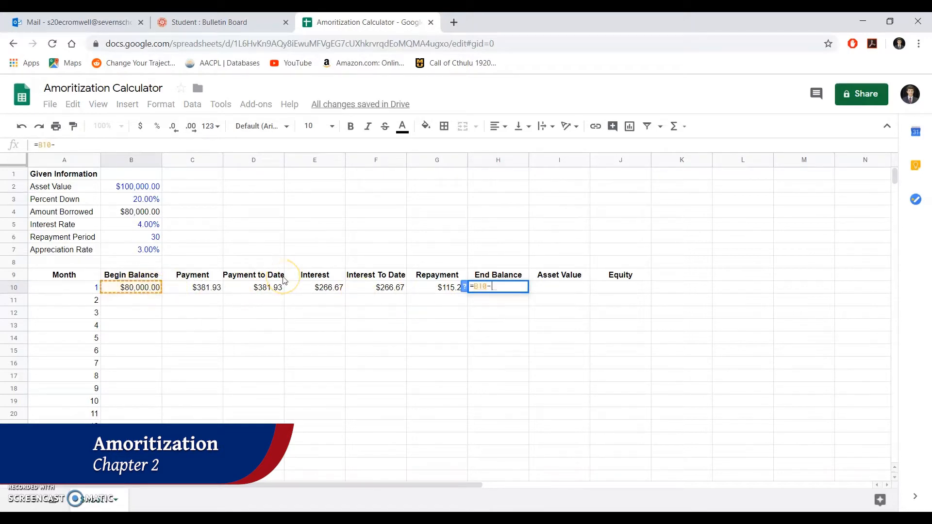
left_click(427, 289)
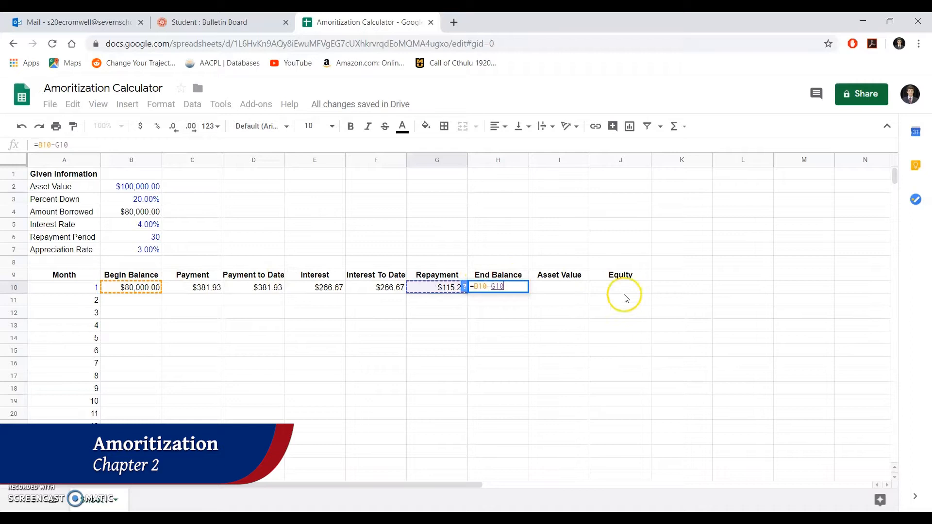
key("Return")
- Link the first month's Asset Value in I10 to the given Asset Value with =B2
left_click(553, 291)
type("=")
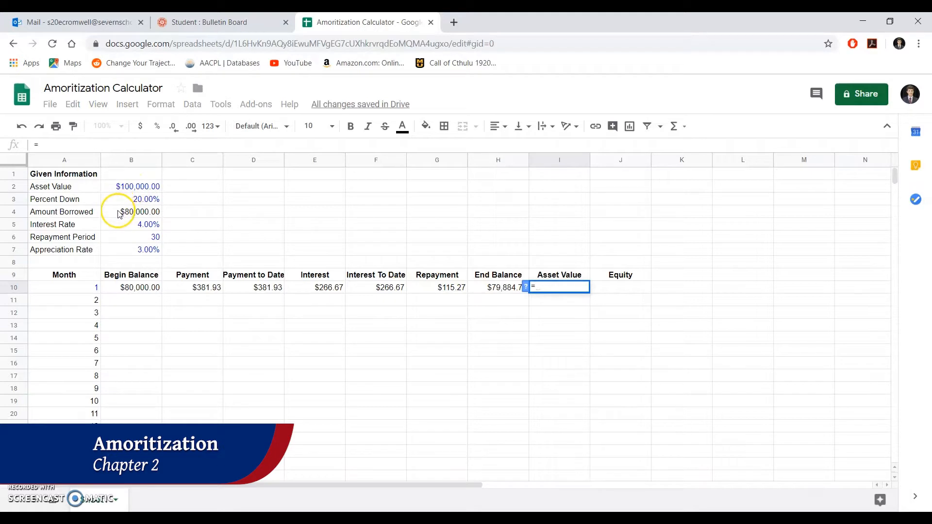
left_click(130, 186)
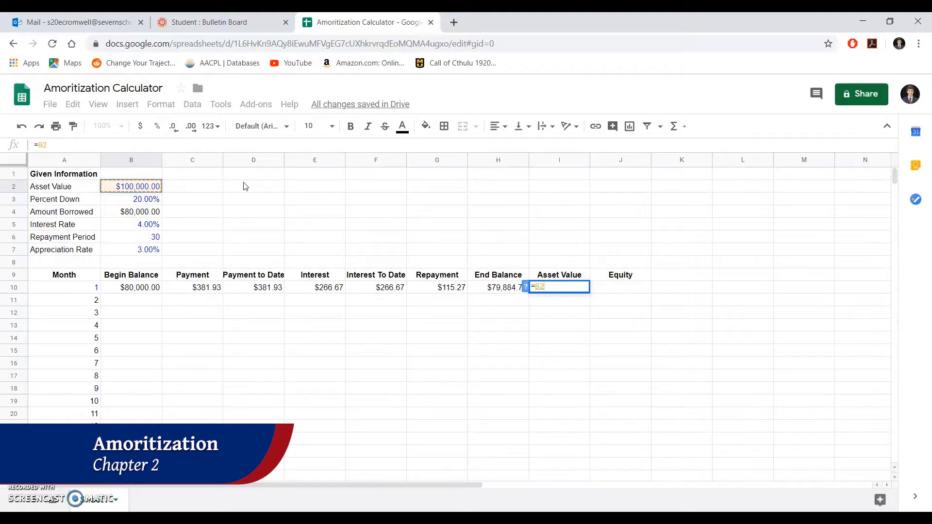
left_click(604, 288)
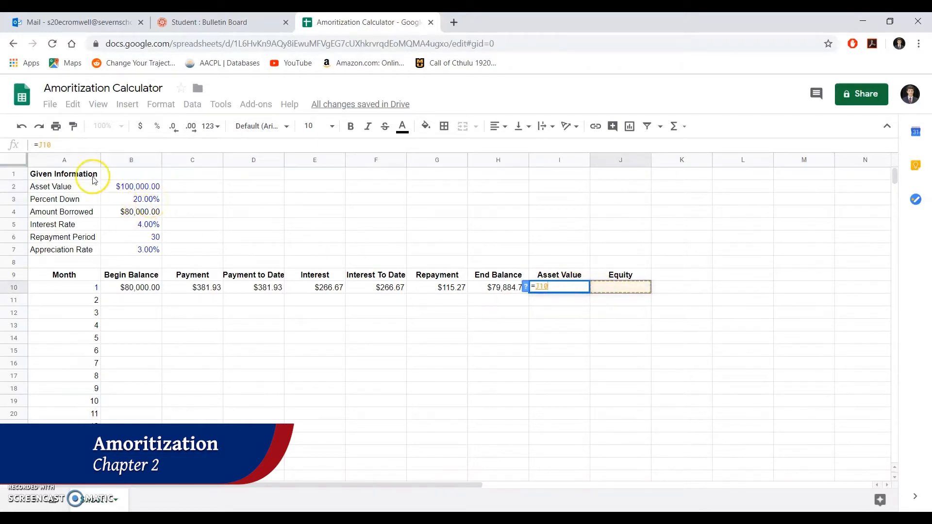
left_click(132, 190)
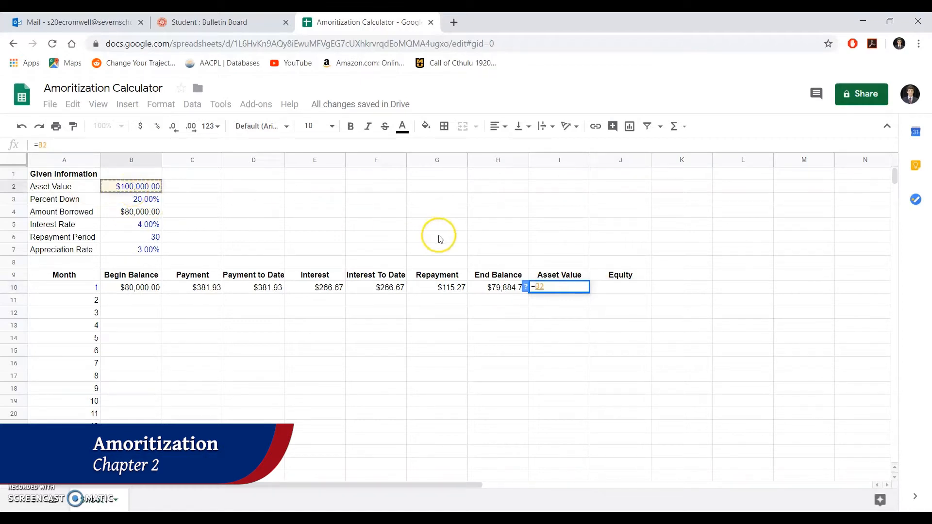
key("Return")
- Calculate the first month's Equity in J10 as Asset Value minus End Balance with =I10-H10
left_click(613, 288)
type("=")
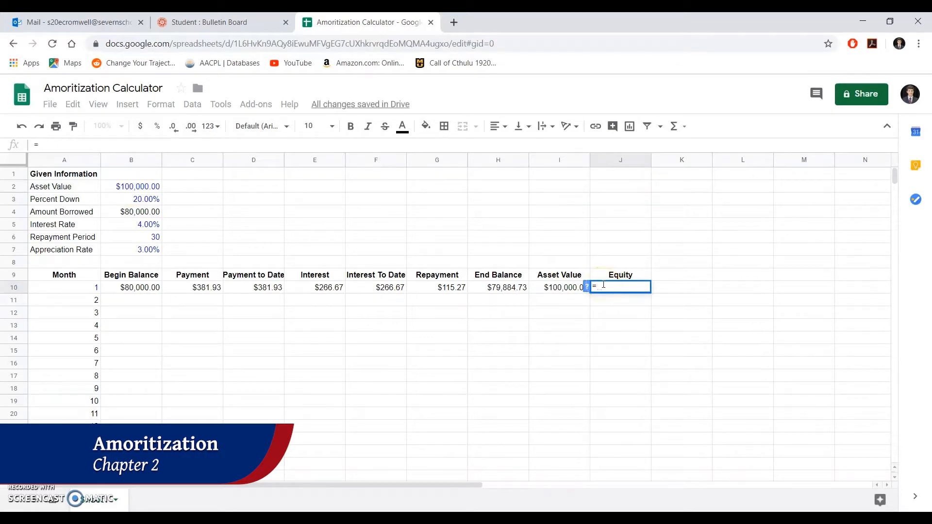
left_click(562, 293)
type("-")
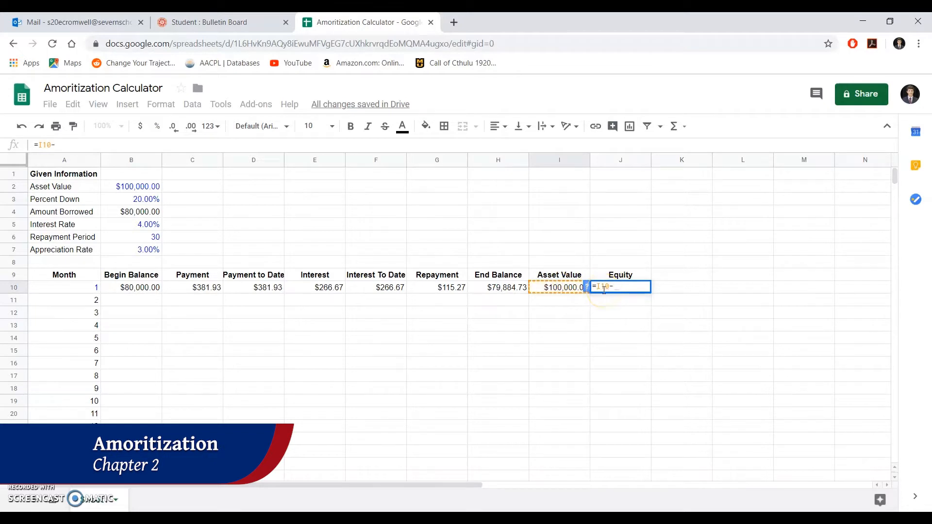
left_click(510, 289)
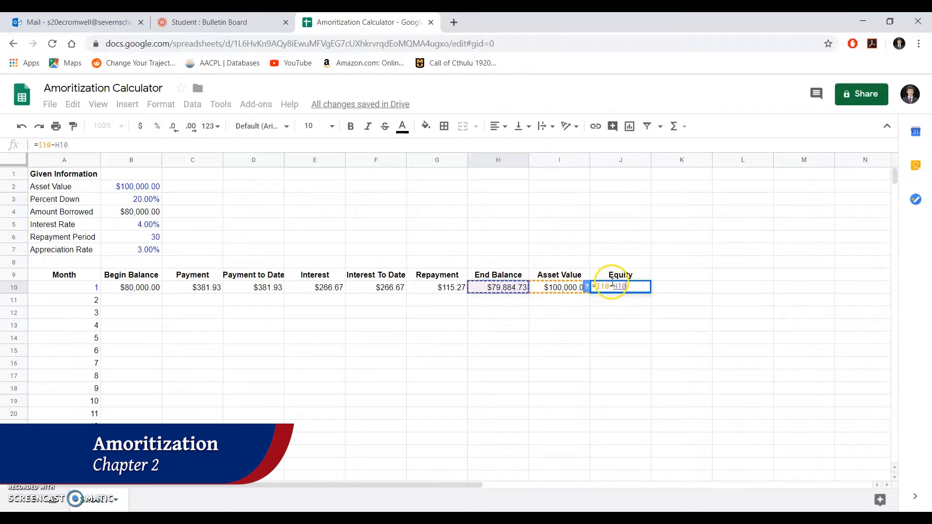
key("Return")
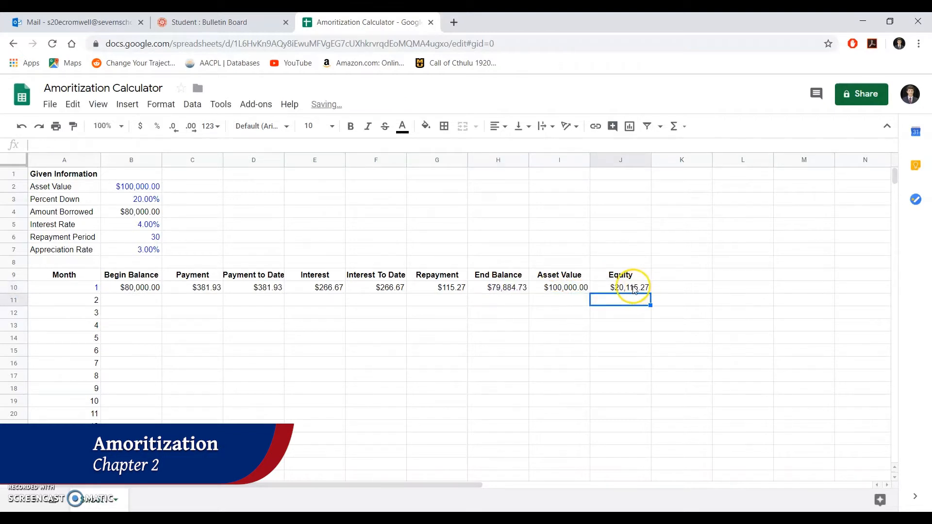
- Calculate the second month's Asset Value in I11 with monthly appreciation using =I10*(1+($B$7/12))
left_click(568, 287)
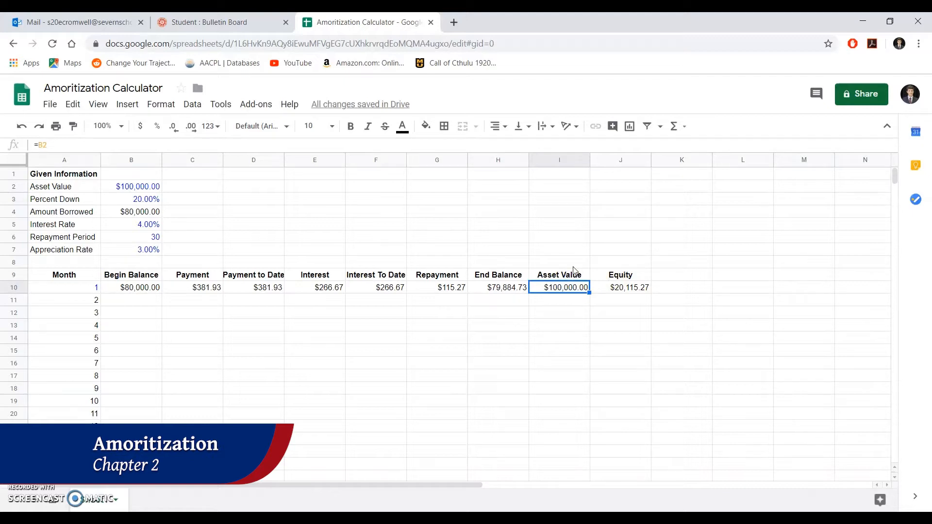
double_click(563, 298)
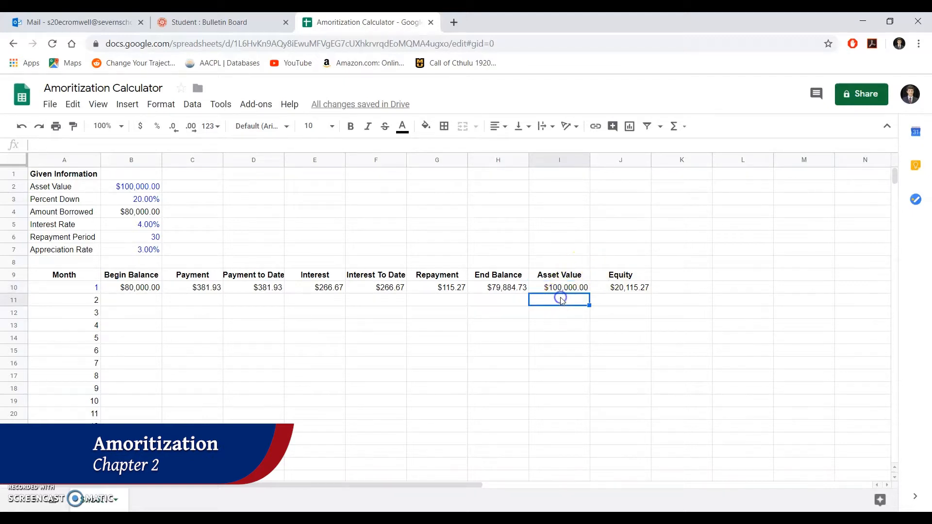
type("=")
left_click(558, 287)
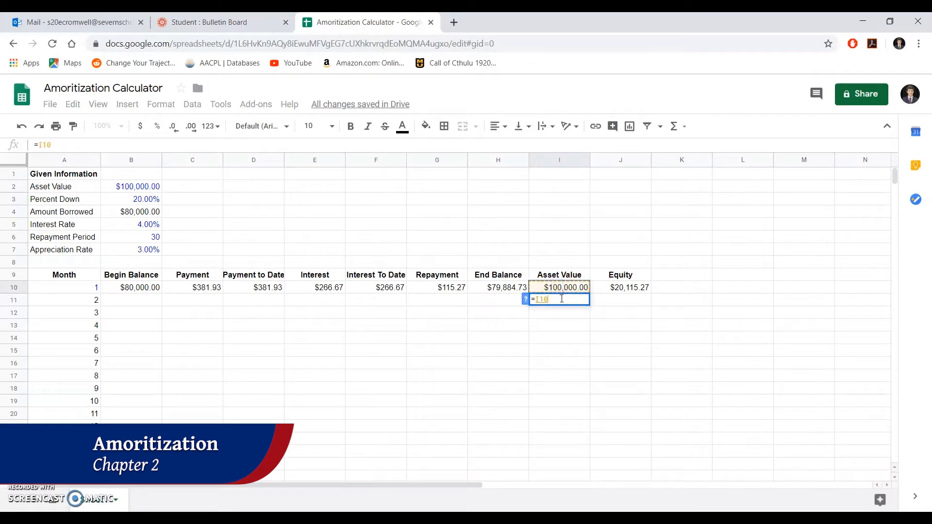
type("*(1")
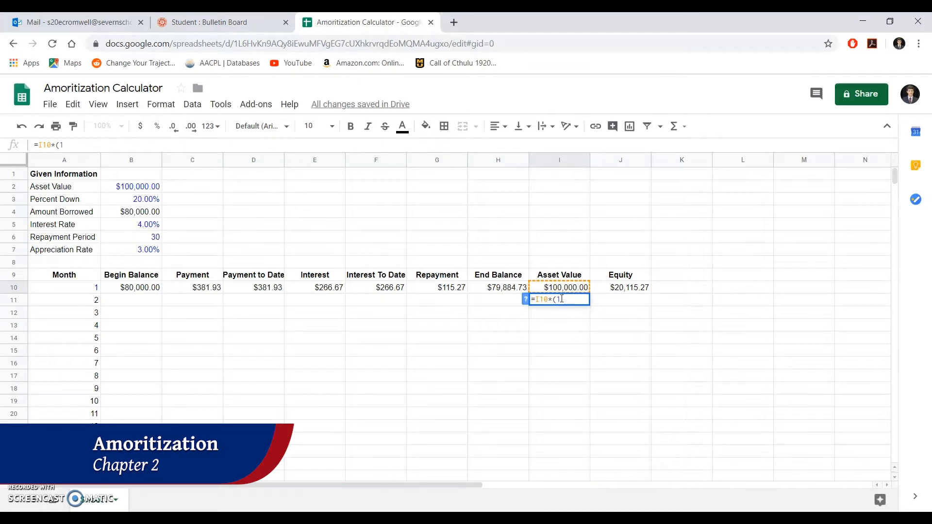
type("+")
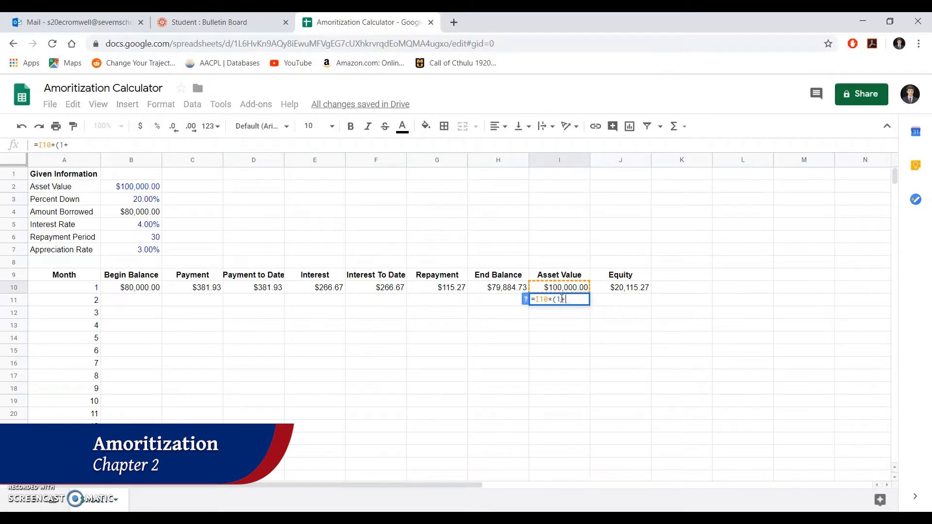
type("$")
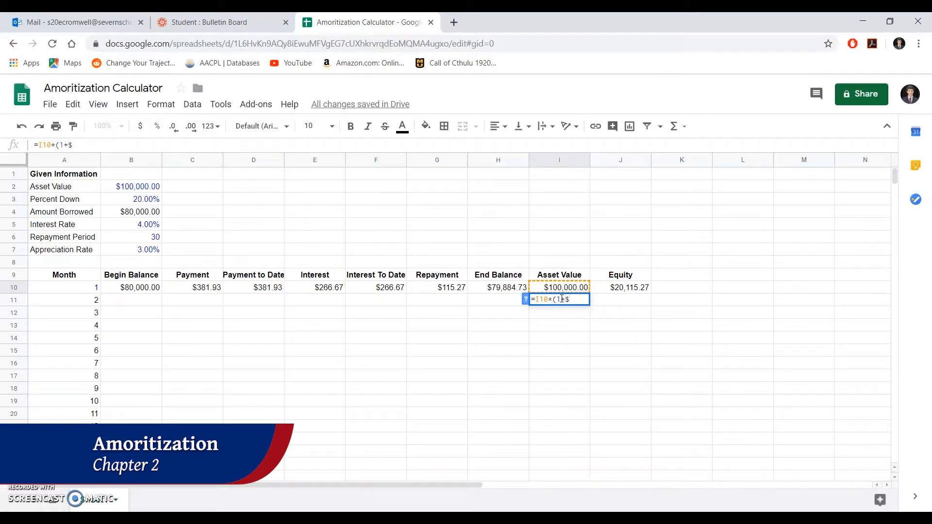
type("B$7")
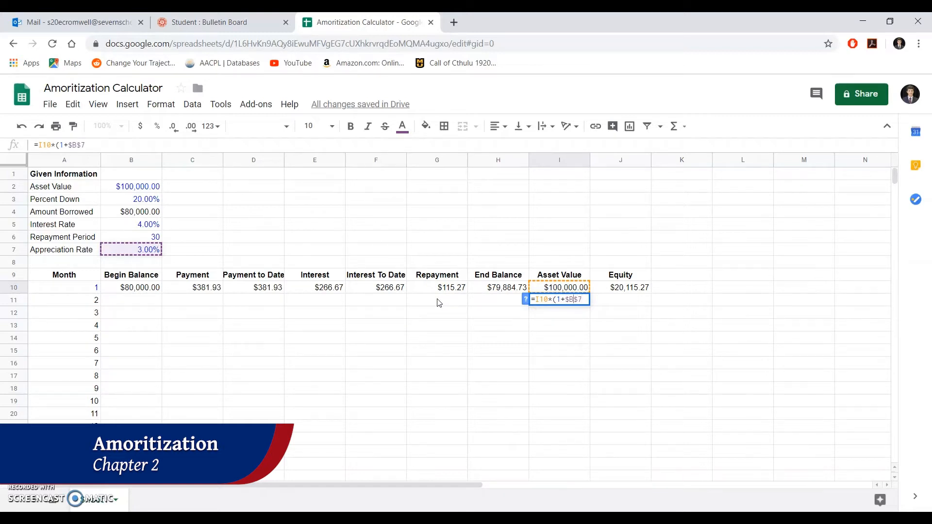
type("($B$7/12")
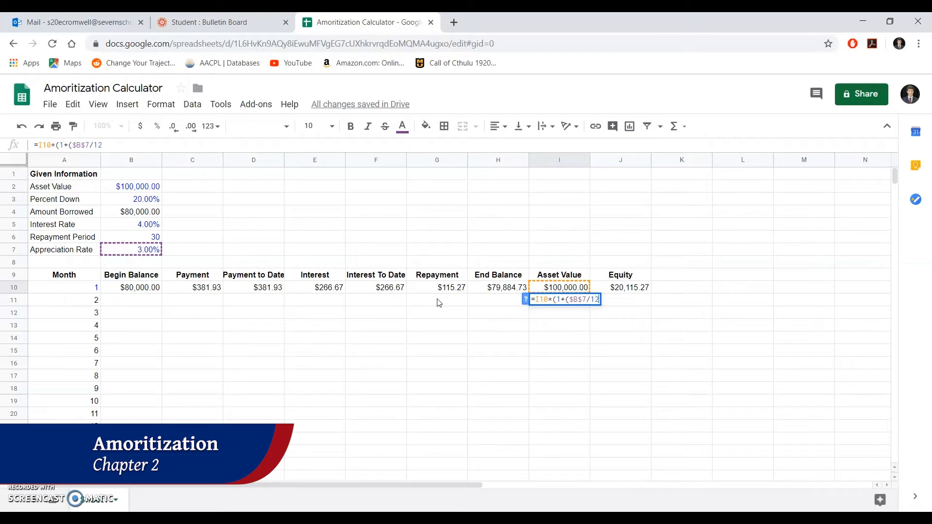
type("))")
key("Return")
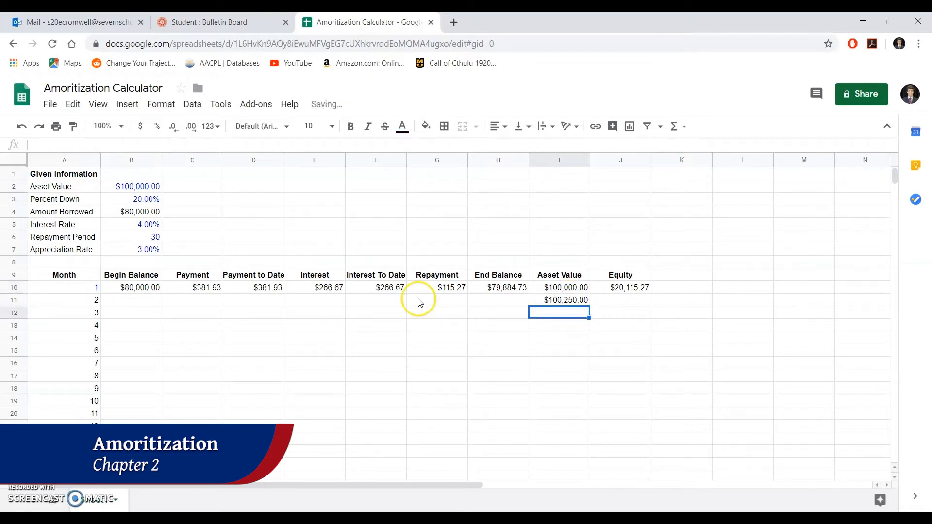
left_click(610, 300)
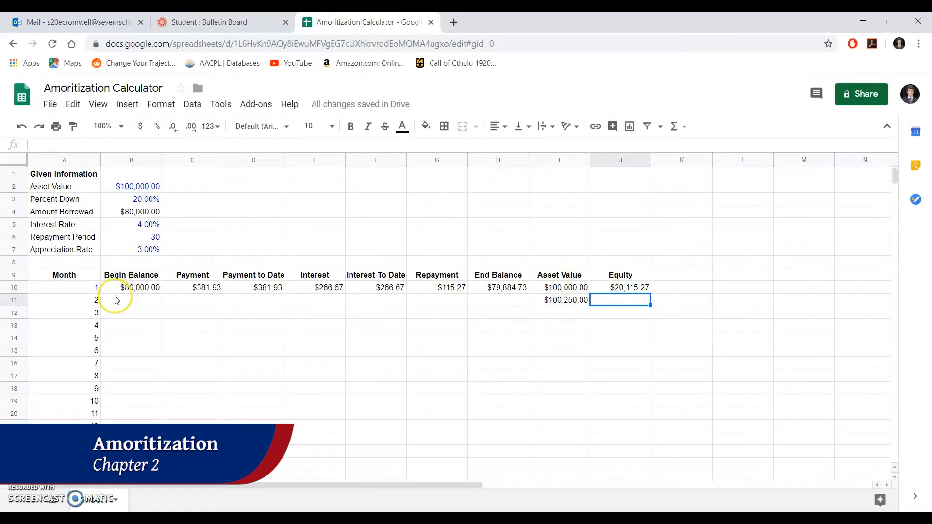
- Try to fill the first month's formulas from Begin Balance through End Balance (B10:H10) down into row 11
left_click(125, 287)
left_click_drag(104, 287, 527, 299)
left_click(605, 291)
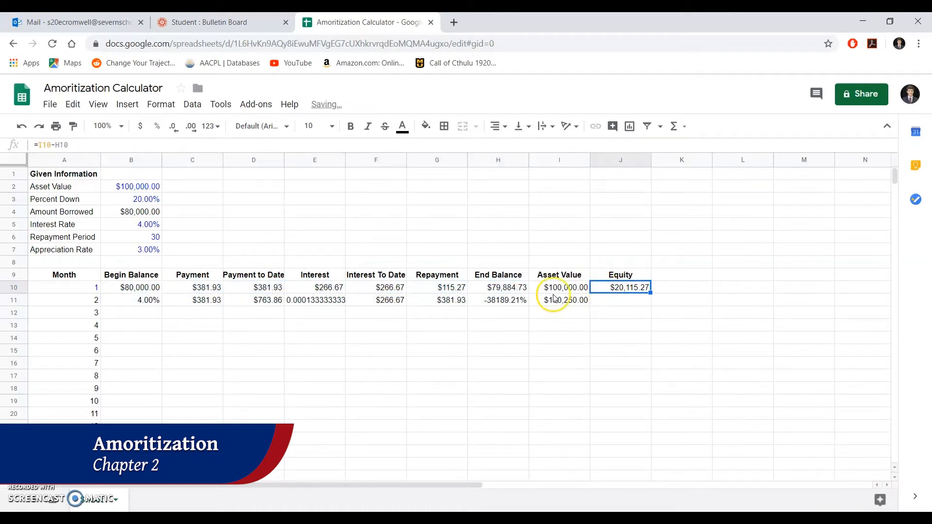
left_click(306, 301)
double_click(307, 301)
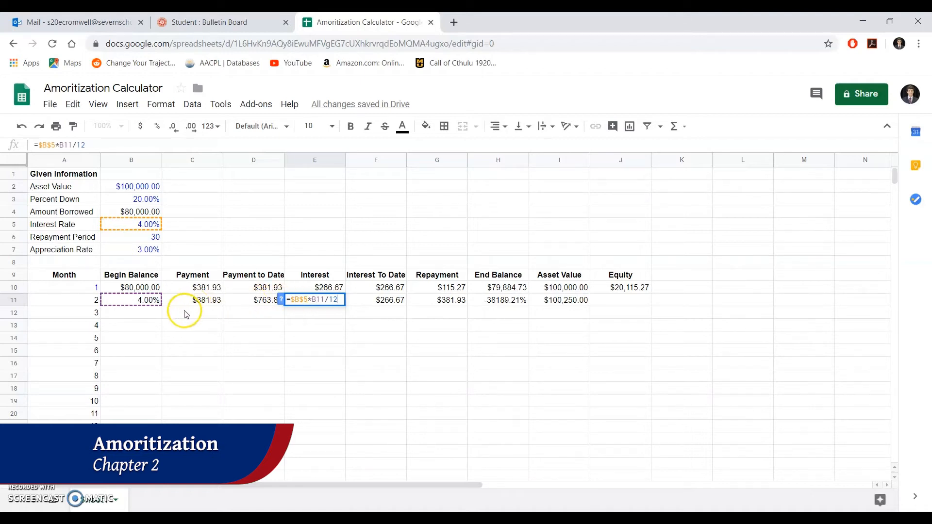
left_click(170, 314)
key("ctrl+z")
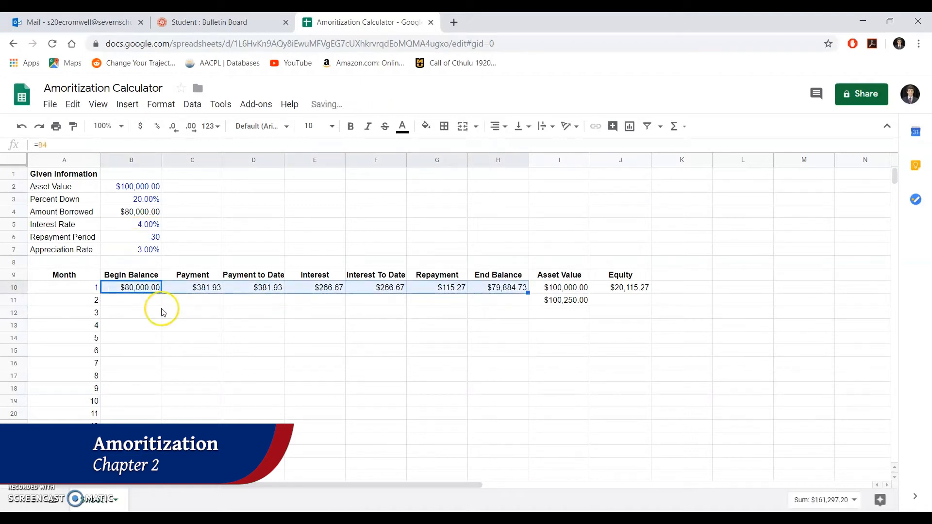
- Link the second month's Begin Balance in B11 to the first month's End Balance with =H10
double_click(144, 288)
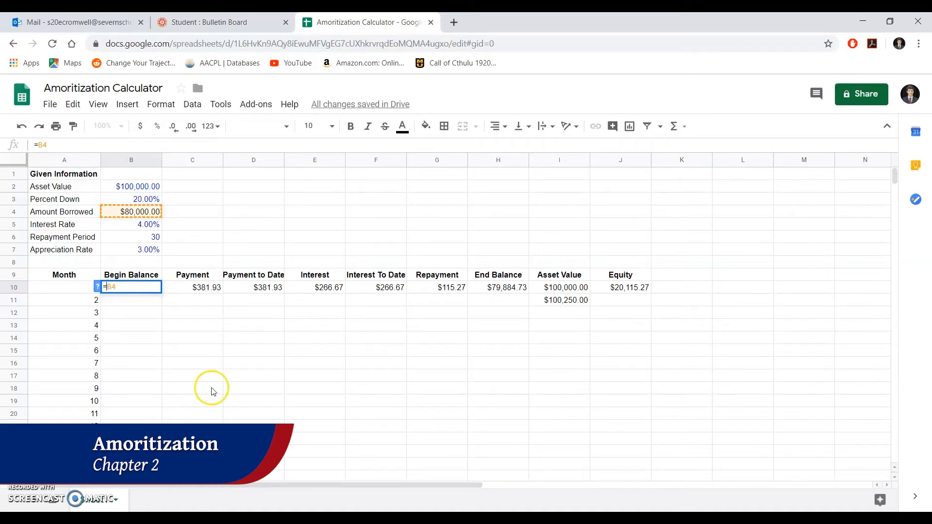
left_click(138, 301)
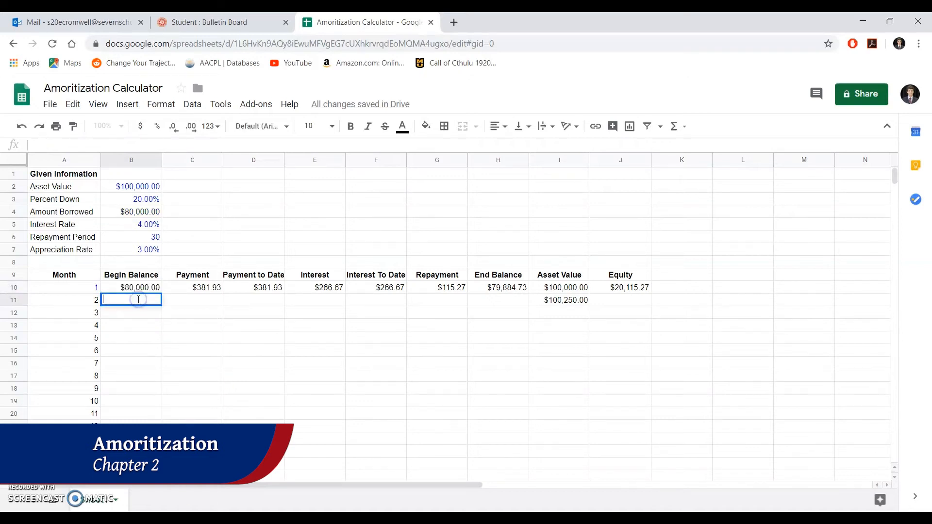
type("=")
left_click(495, 290)
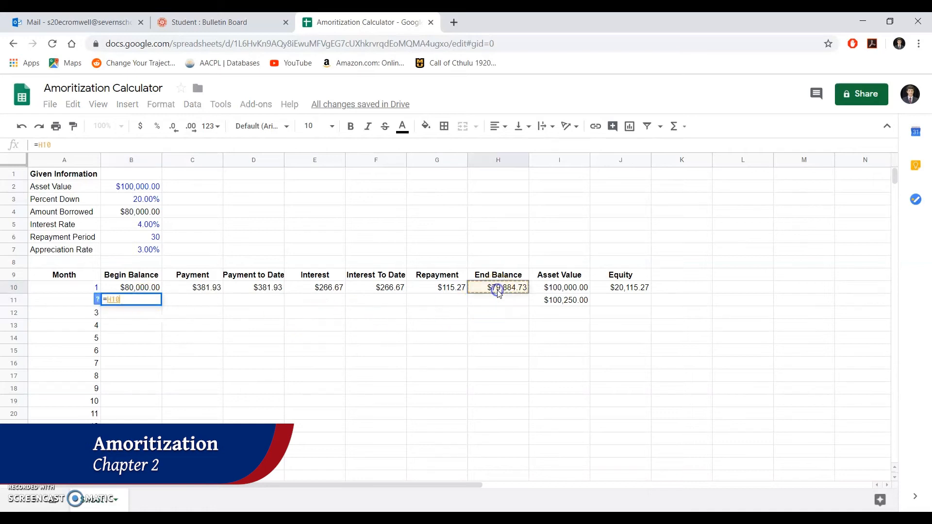
key("Return")
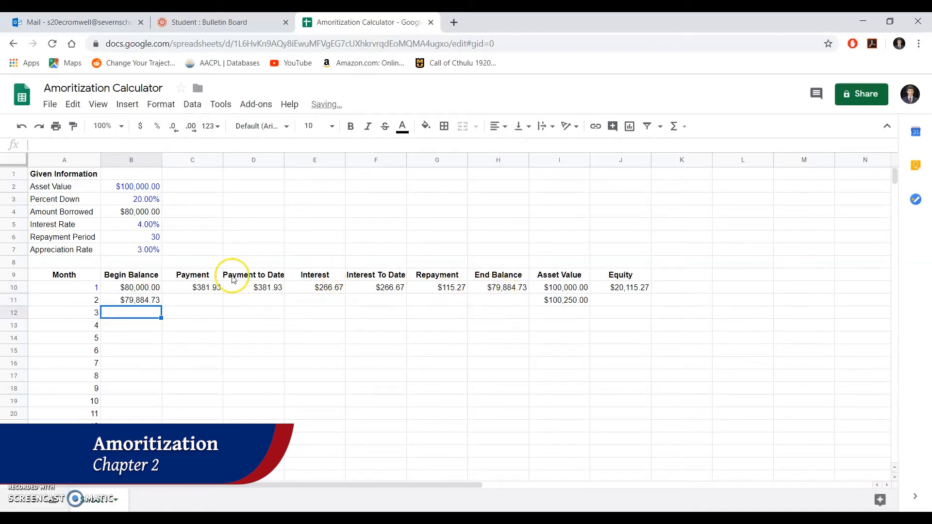
- Fill the first month's Payment through End Balance formulas (C10:H10) down into the second month's row 11
left_click(189, 290)
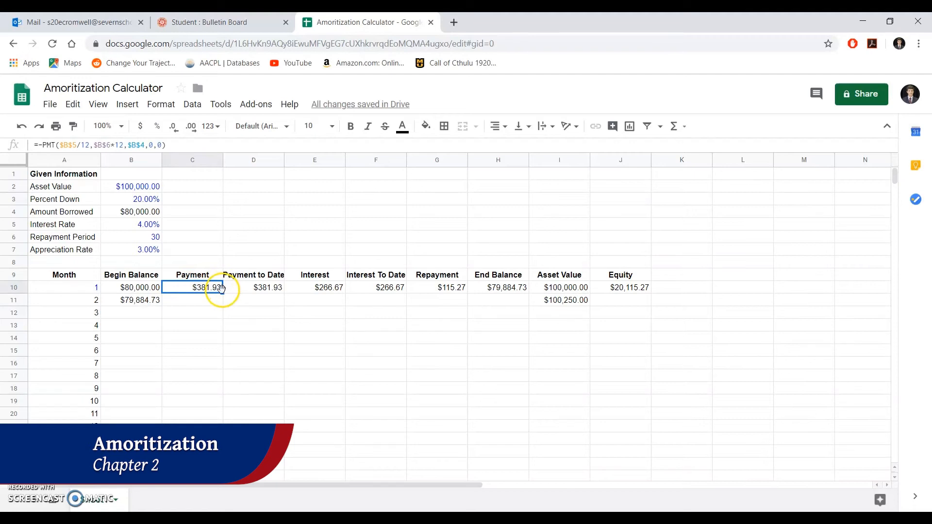
left_click(254, 294)
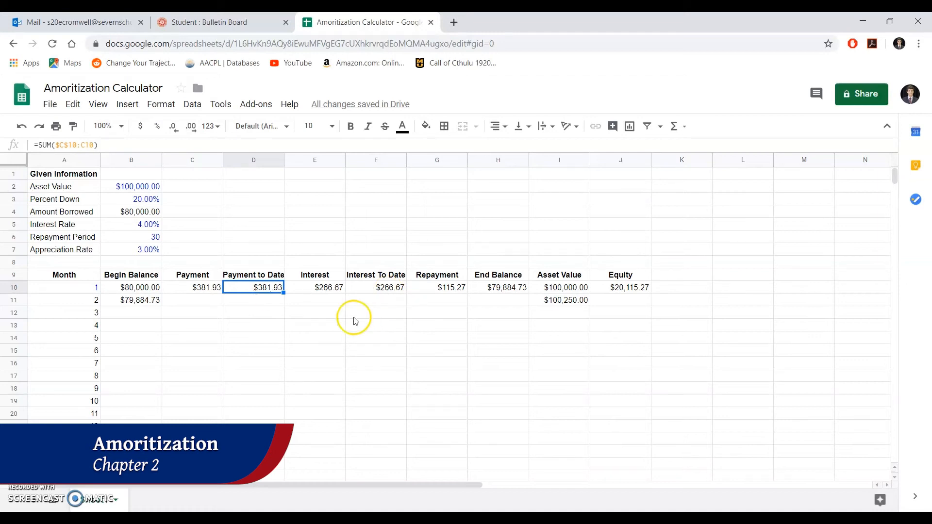
left_click(194, 291)
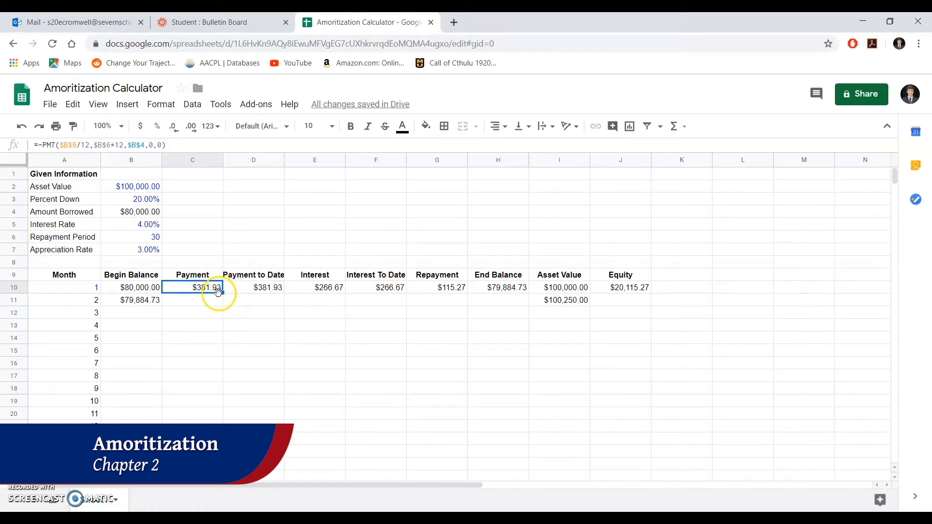
left_click_drag(214, 287, 505, 295)
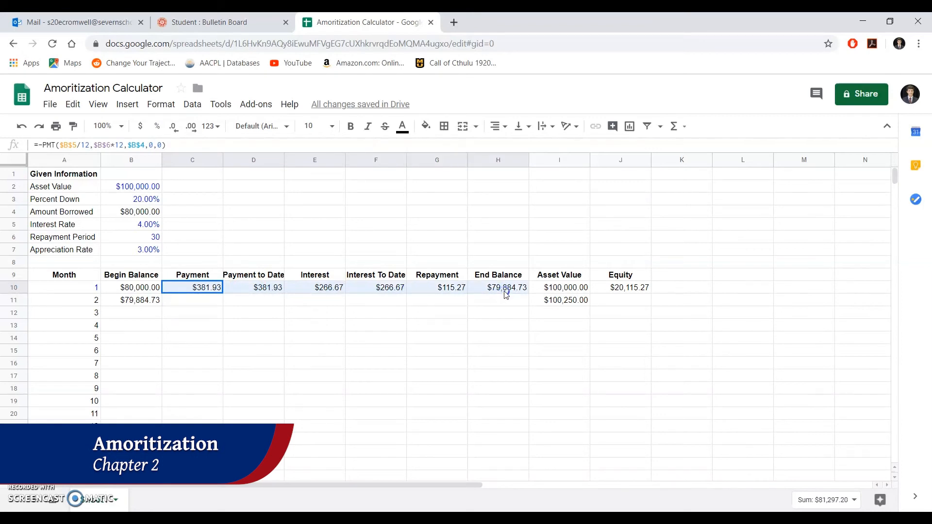
left_click(505, 294)
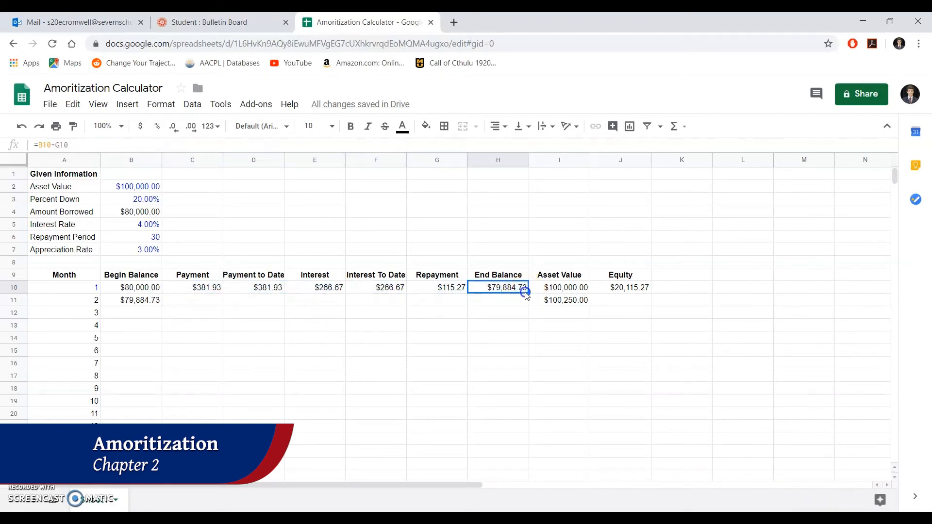
left_click_drag(197, 289, 299, 292)
left_click_drag(515, 297, 527, 304)
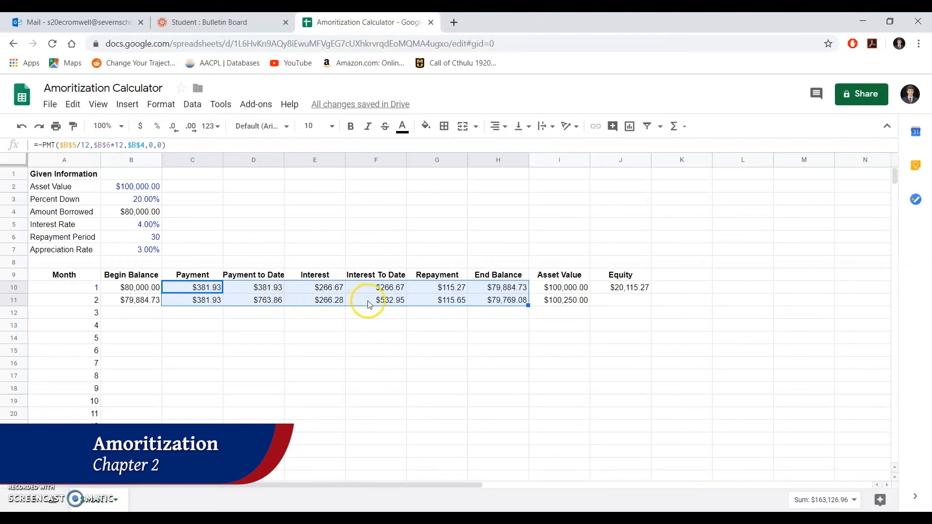
- Fill the first month's Equity formula from J10 down into J11 for the second month
left_click(597, 290)
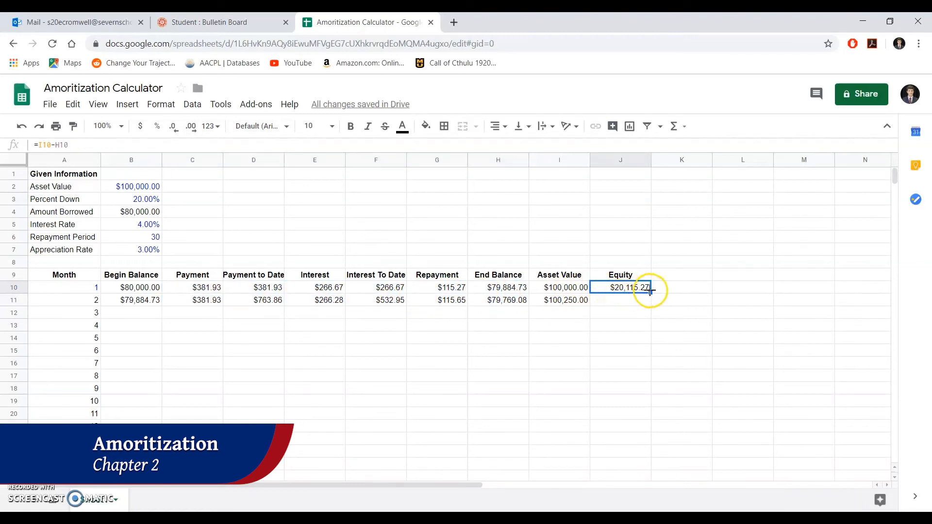
left_click_drag(647, 303, 647, 304)
left_click(606, 313)
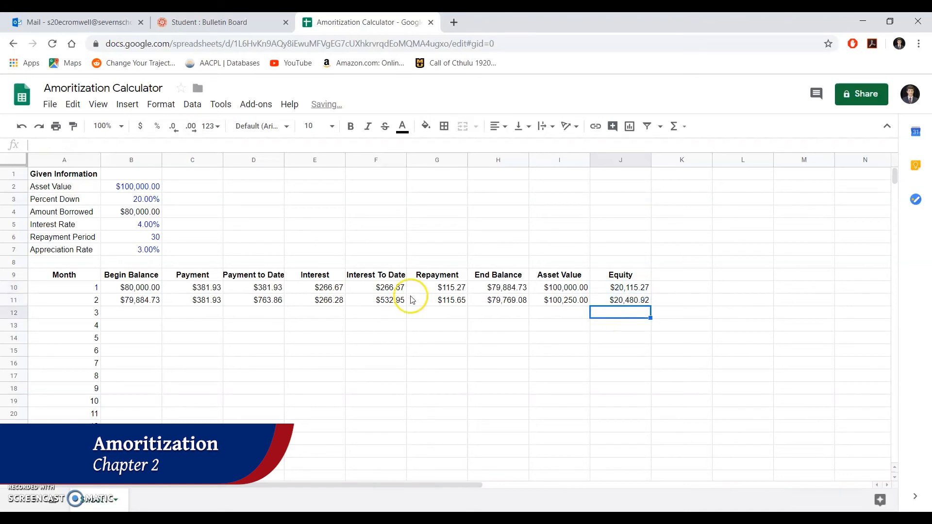
- Fill the second month's formulas in B11:J11 down through the remaining months of the schedule
left_click_drag(140, 303, 580, 270)
scroll(559, 286, "up", 8)
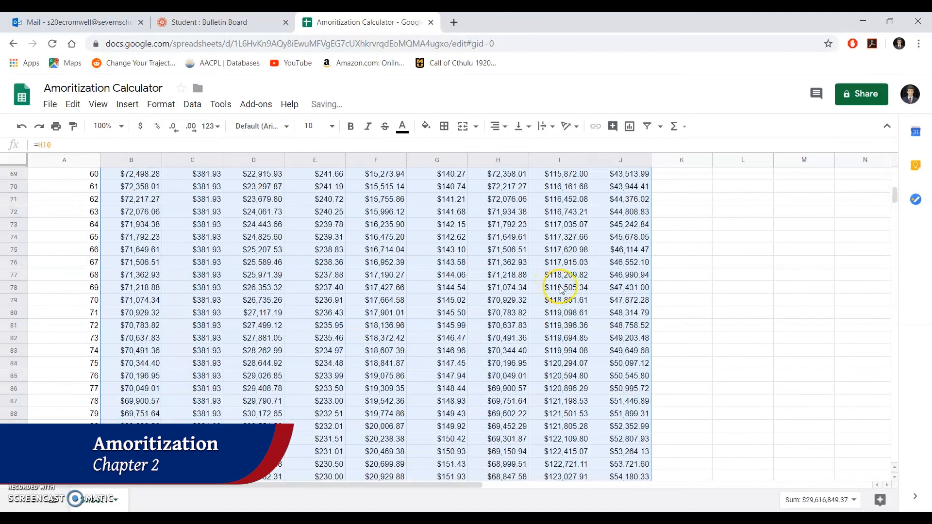
scroll(561, 287, "up", 20)
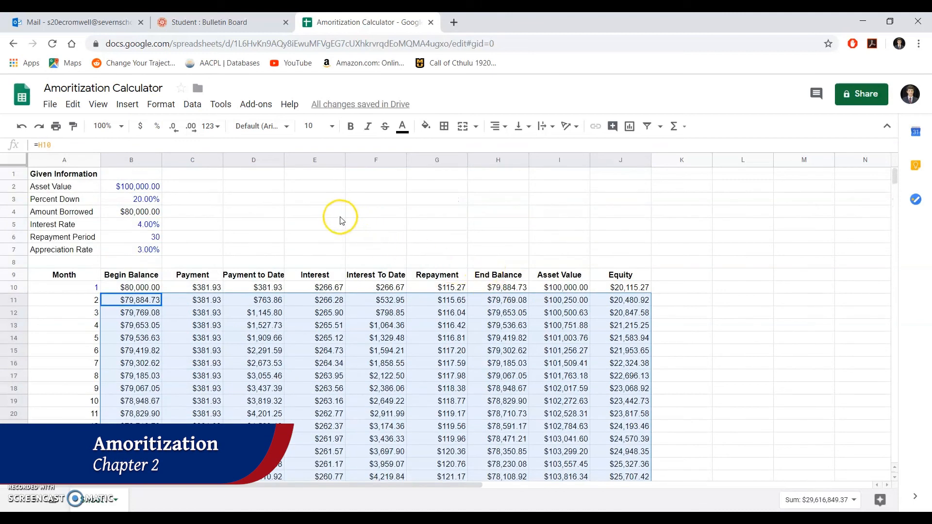
left_click(254, 200)
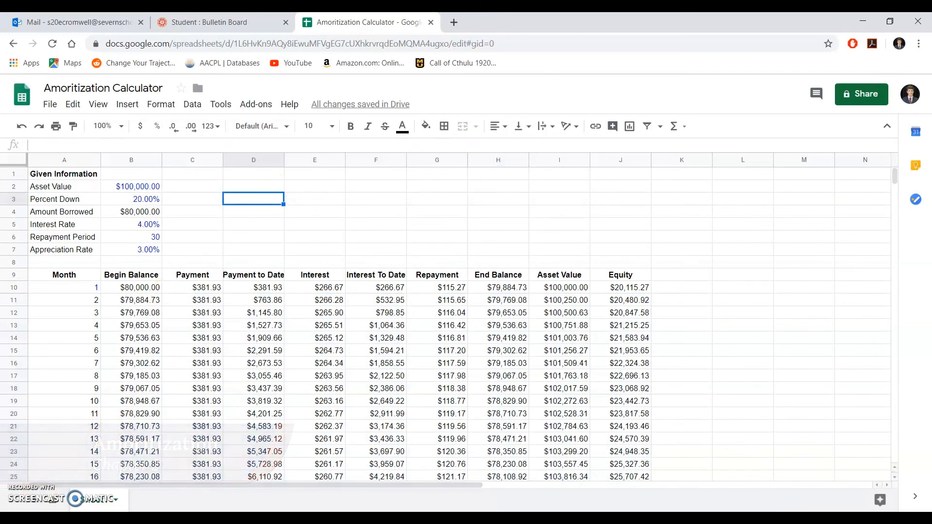